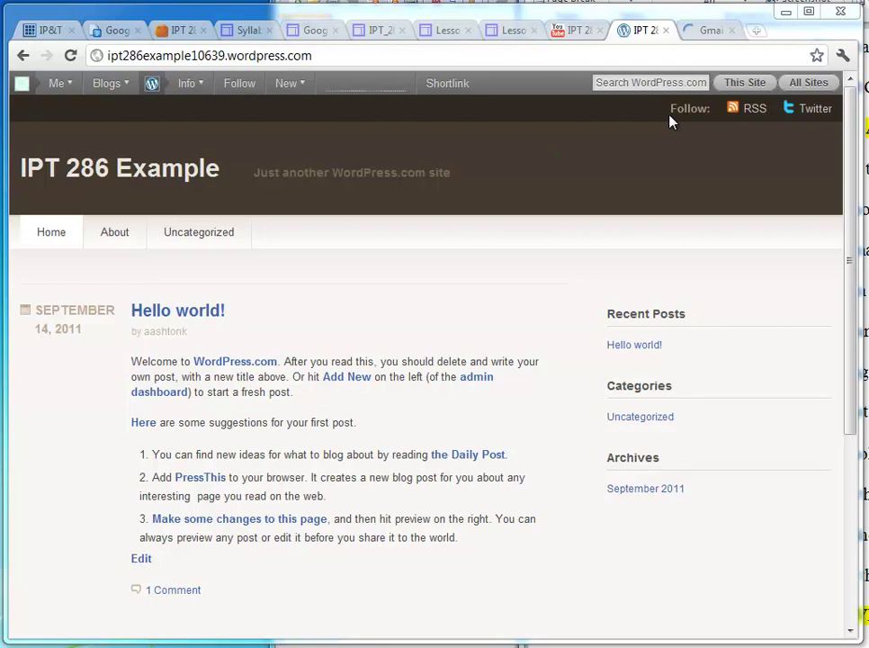
Create and publish a new post titled "Sept 1" with the body text "Today we did ...."
mouse_move(286, 85)
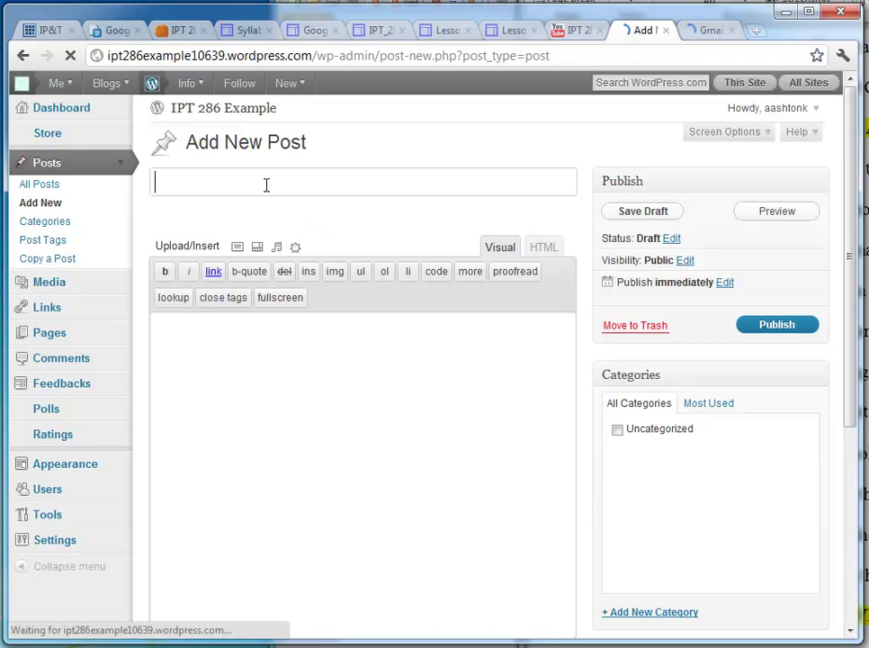
text(Sep)
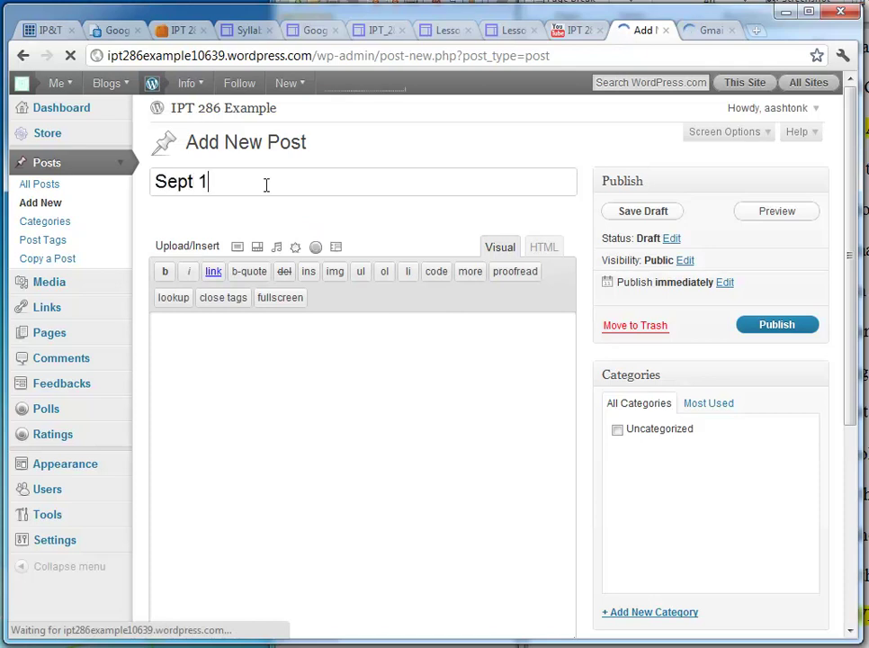
text(t 1)
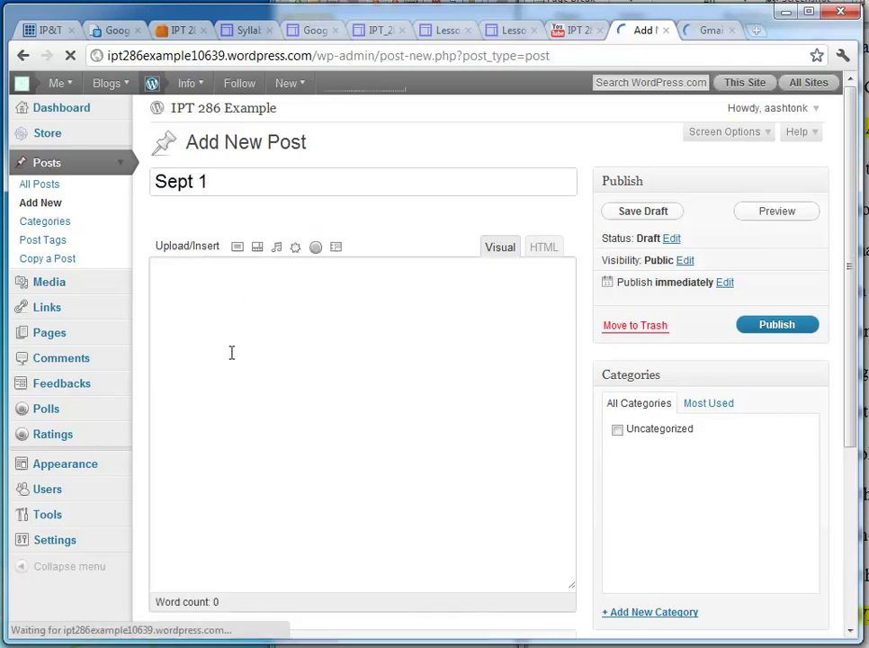
click(231, 351)
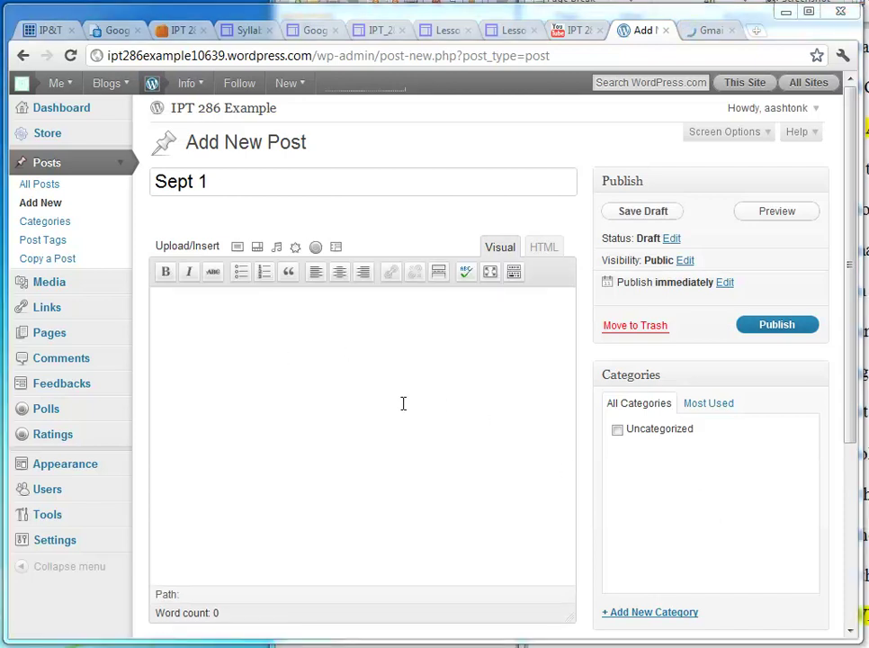
click(403, 403)
text(Today we di)
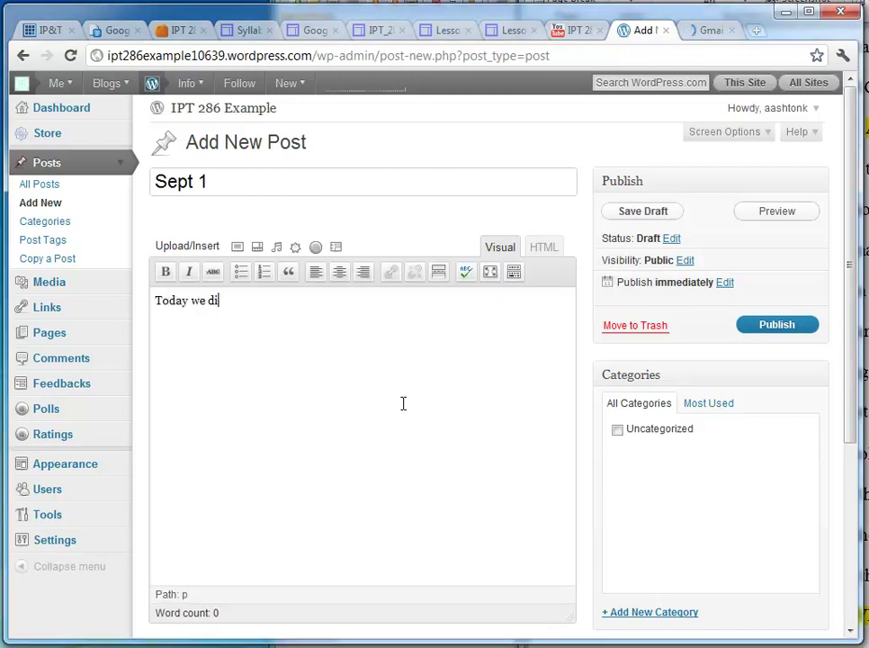
text(d ....)
click(792, 329)
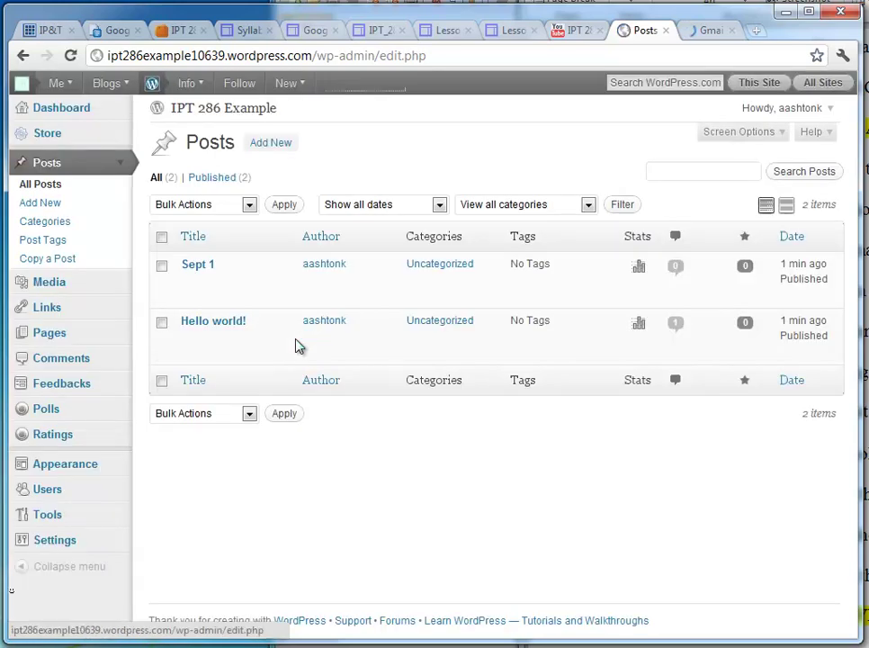
Move the "Hello world!" post to the trash
click(162, 322)
click(273, 346)
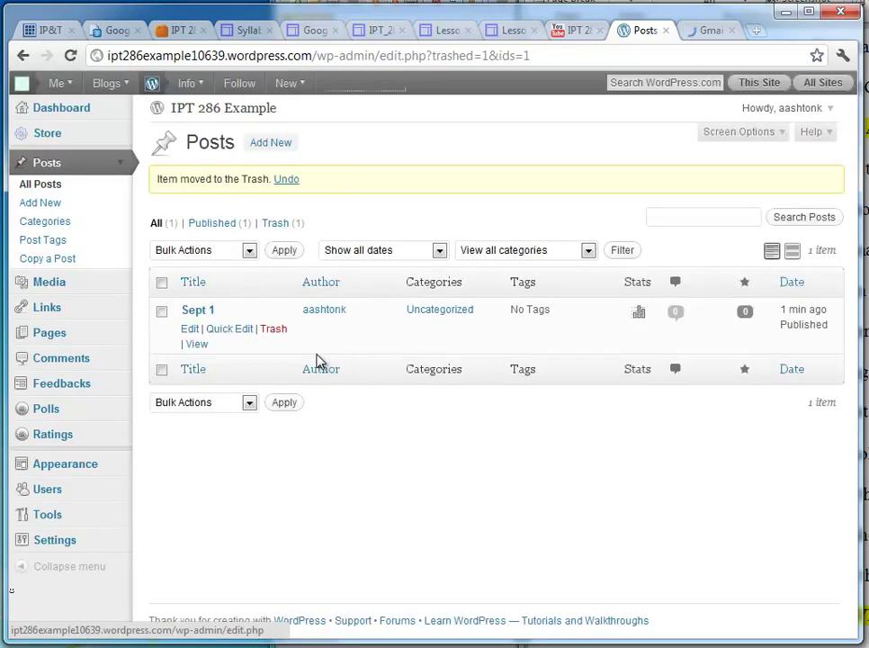
Create and publish a new post titled "Sept 2" with the body text "Today we did ...."
click(279, 153)
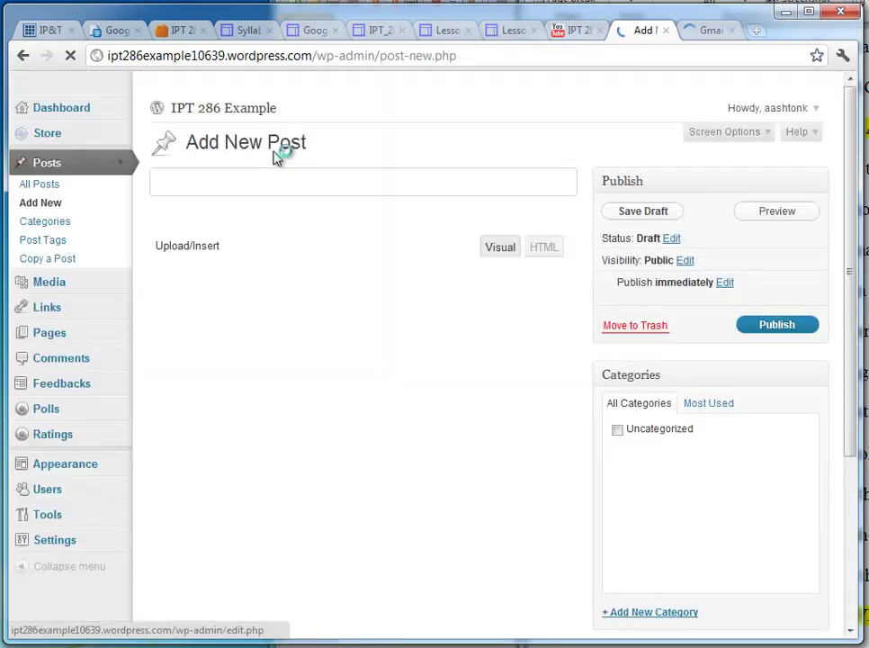
text(Spet)
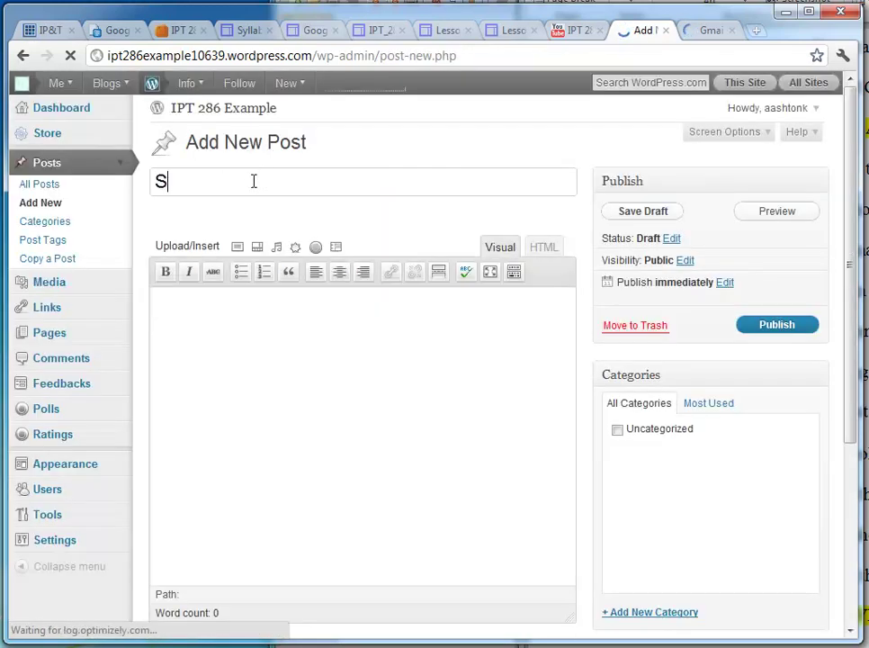
key(BackSpace)
key(BackSpace)
key(BackSpace)
text(ept 2)
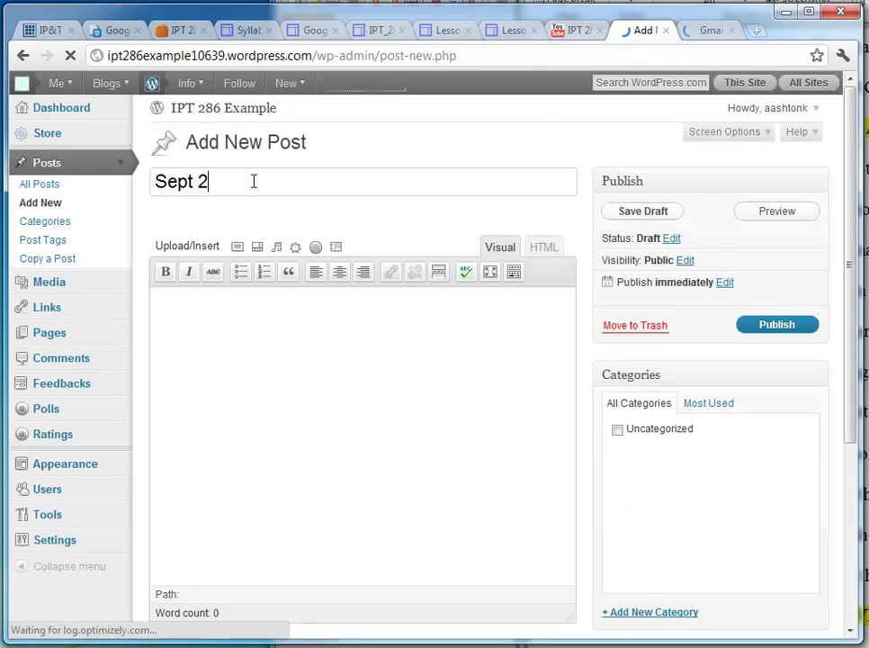
key(Tab)
text(Today w)
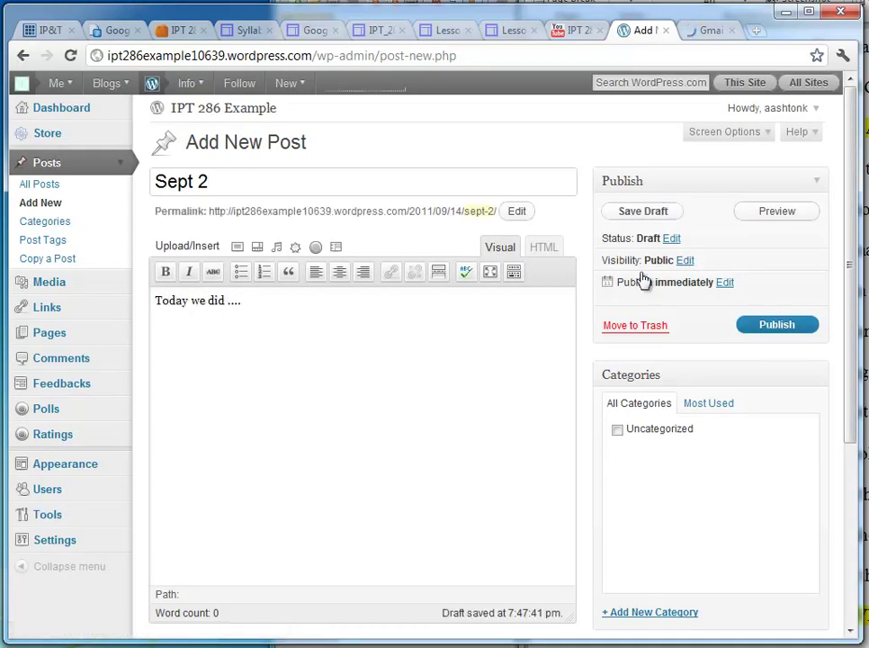
click(777, 329)
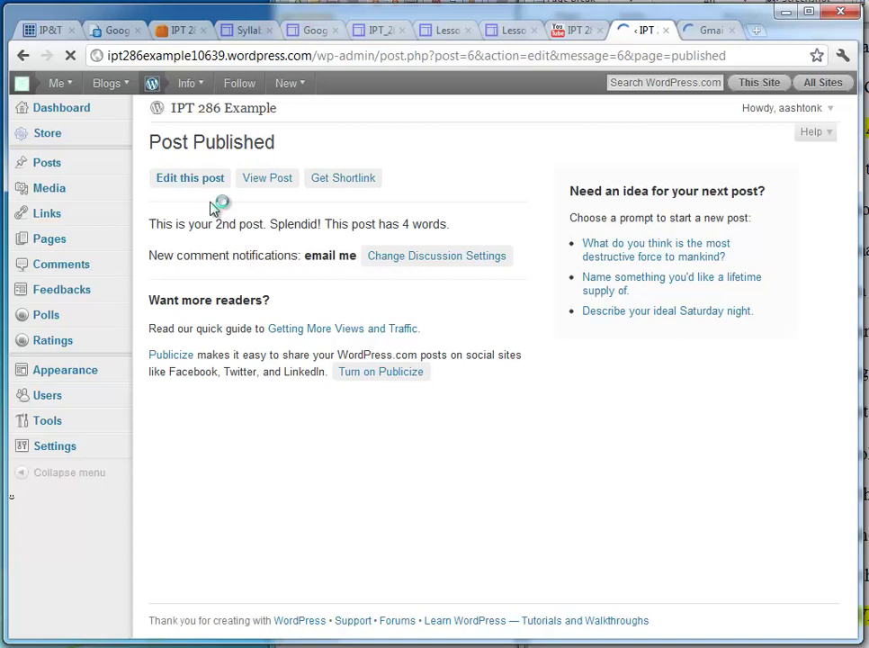
Create and publish a new post titled "Sept 3" with body text beginning "Today we"
click(66, 173)
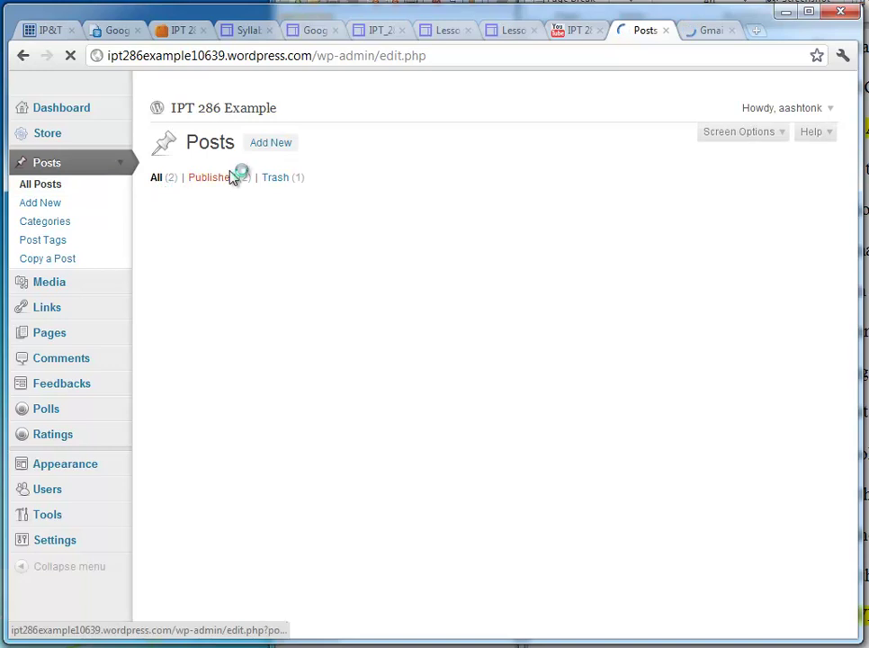
click(271, 146)
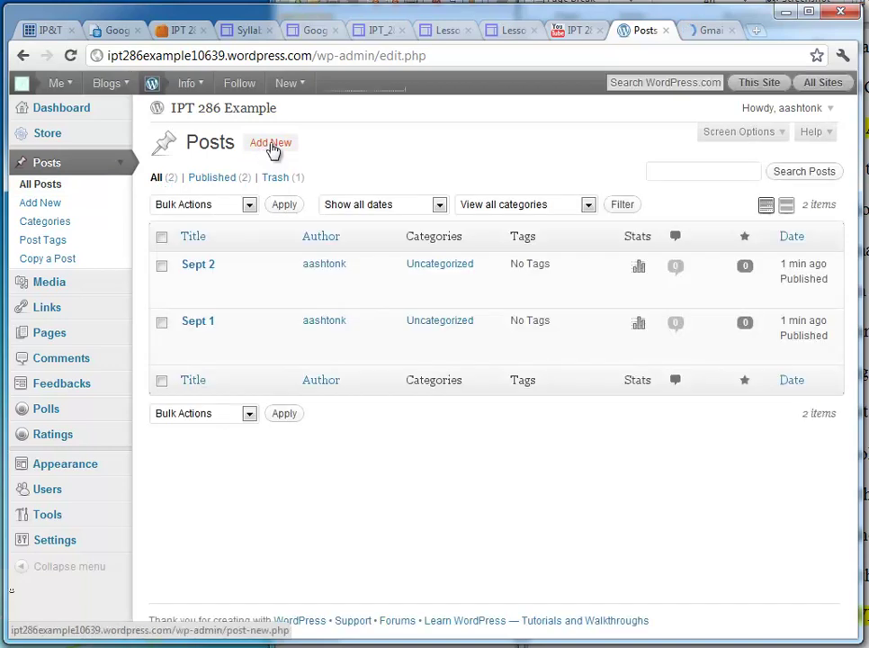
mouse_move(284, 90)
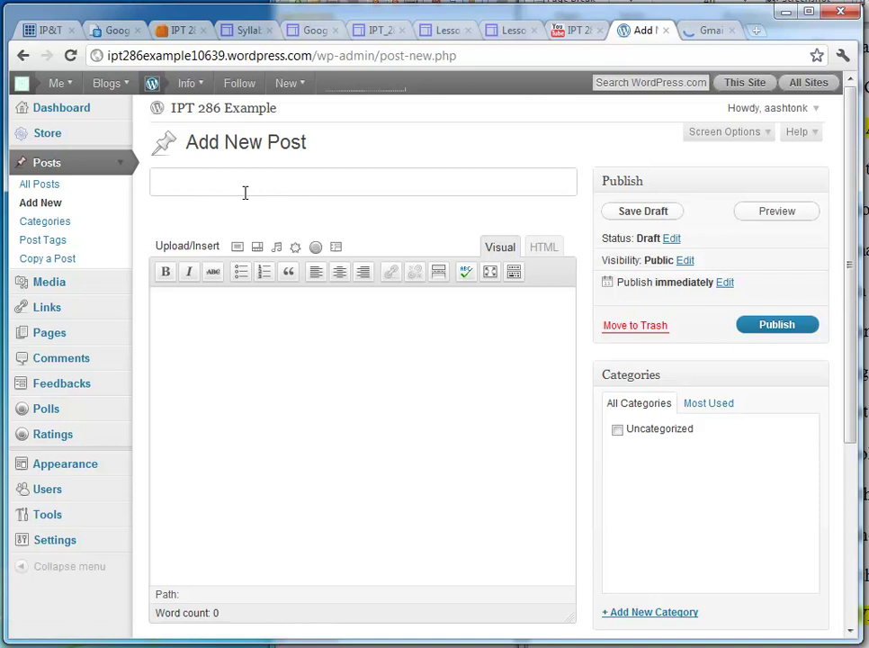
text(Sept)
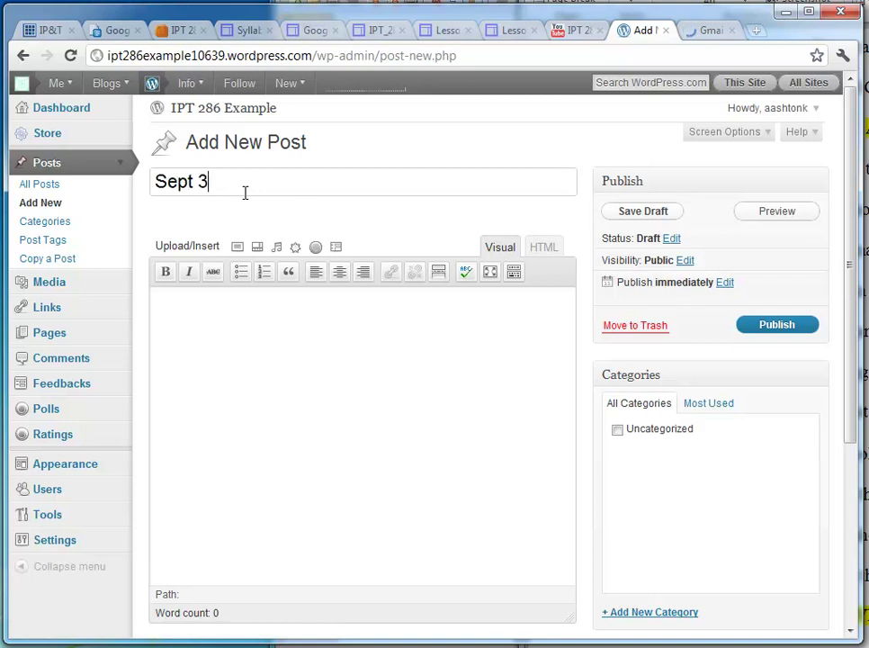
text( 3)
key(Tab)
text(Today we)
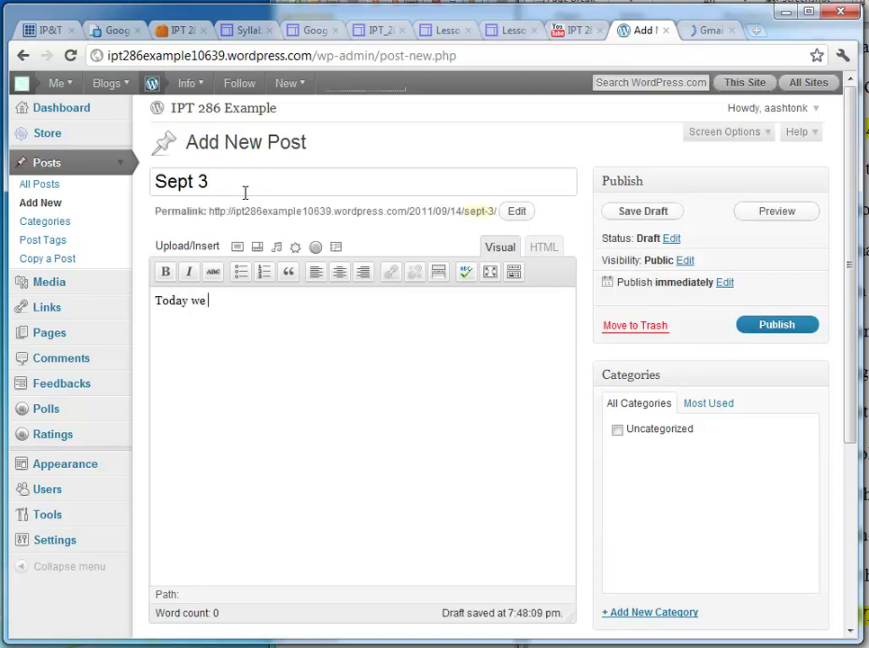
click(770, 329)
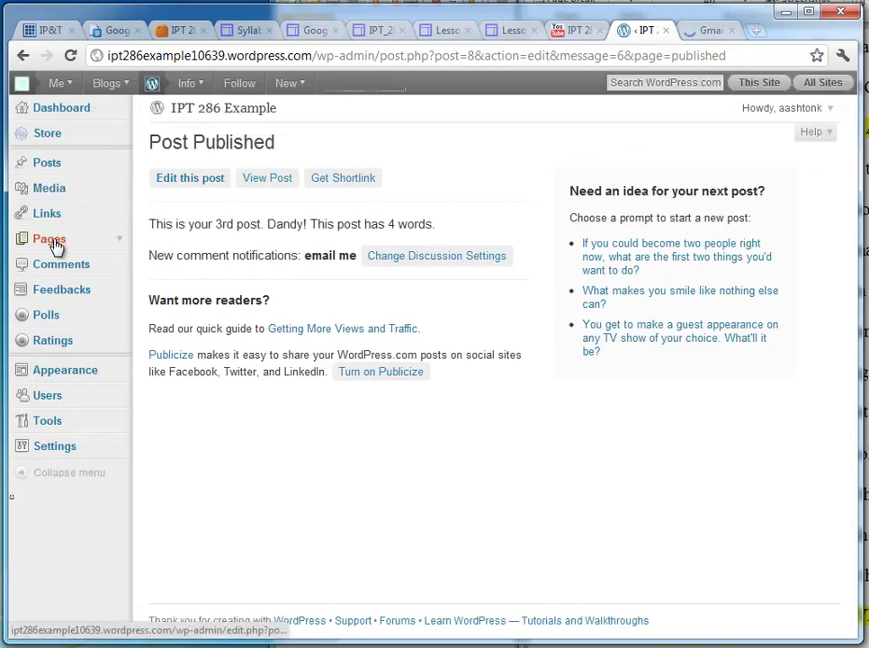
Open the list of site pages and move the "About" page to the trash
click(43, 166)
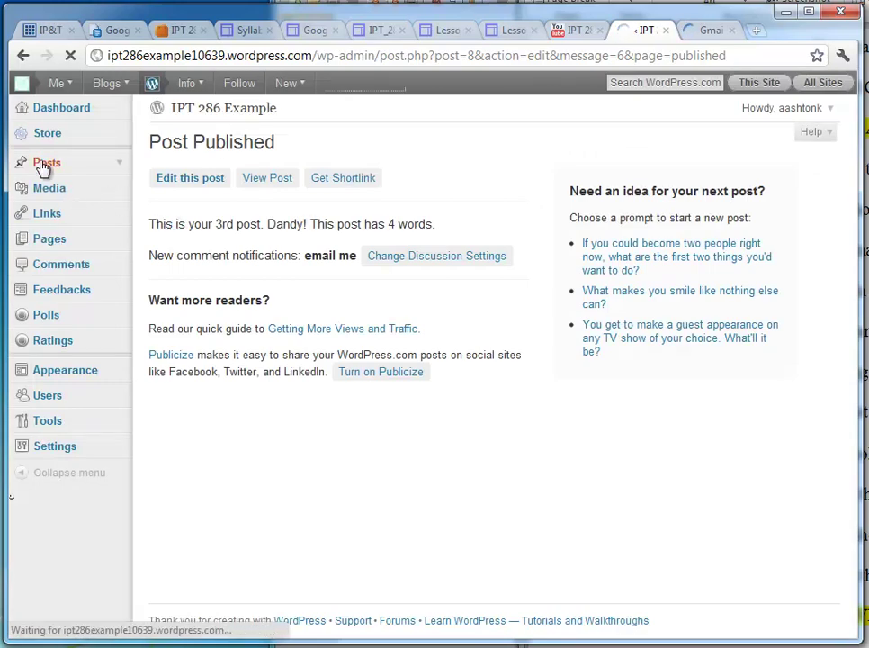
click(64, 241)
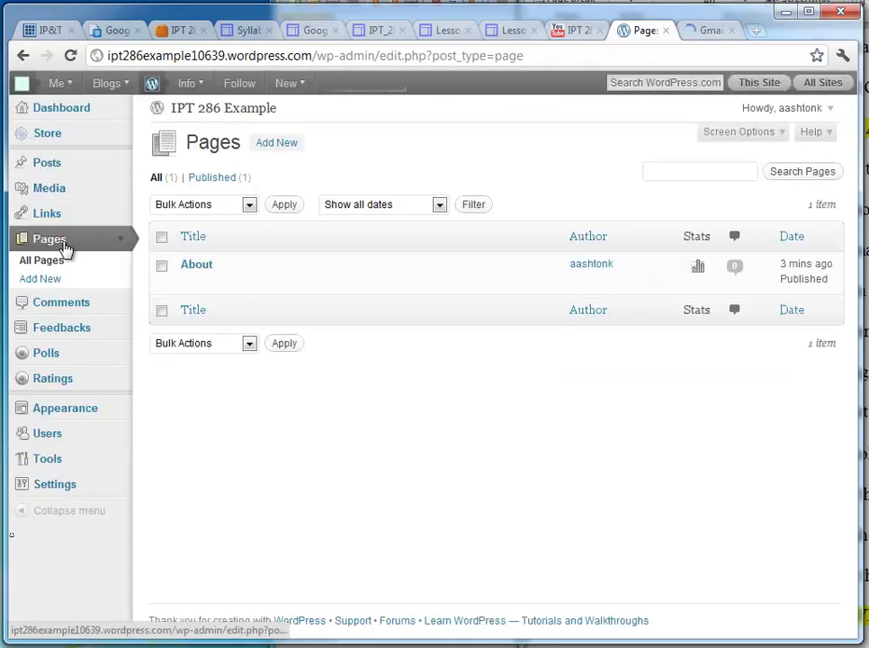
mouse_move(177, 274)
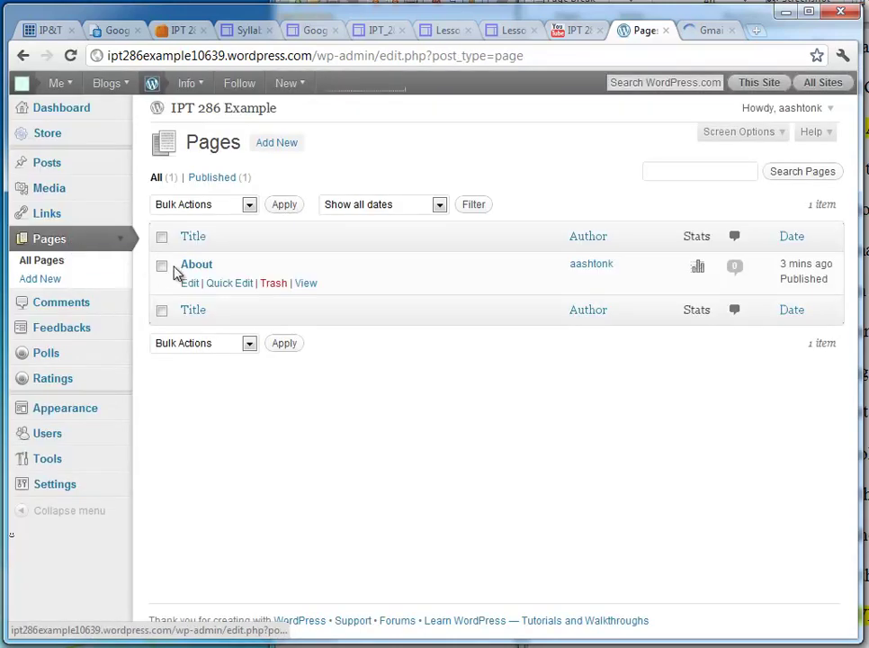
click(270, 284)
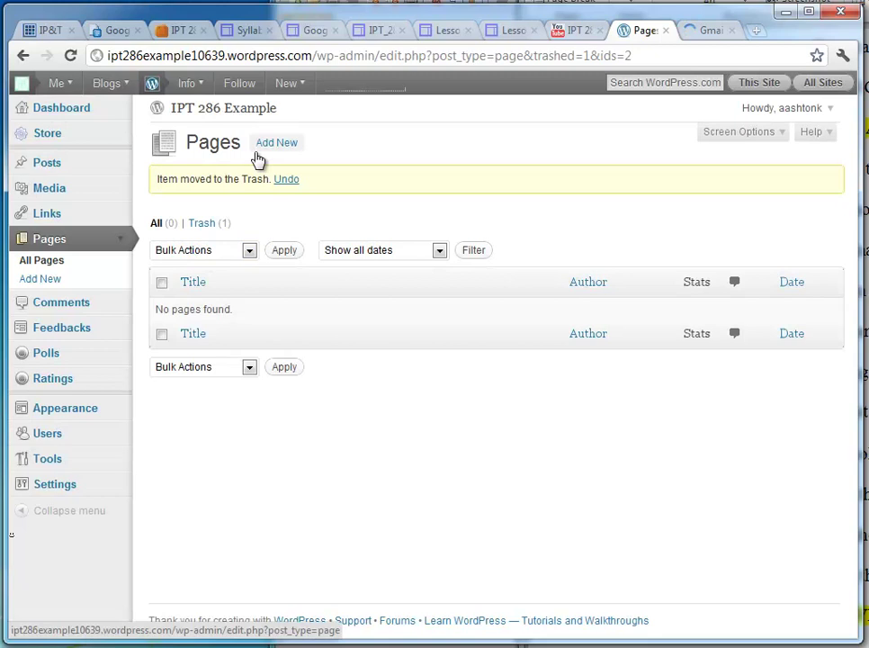
Create and publish a new page titled "Syllabus" with the text "We will be doing ... in this class."
click(284, 178)
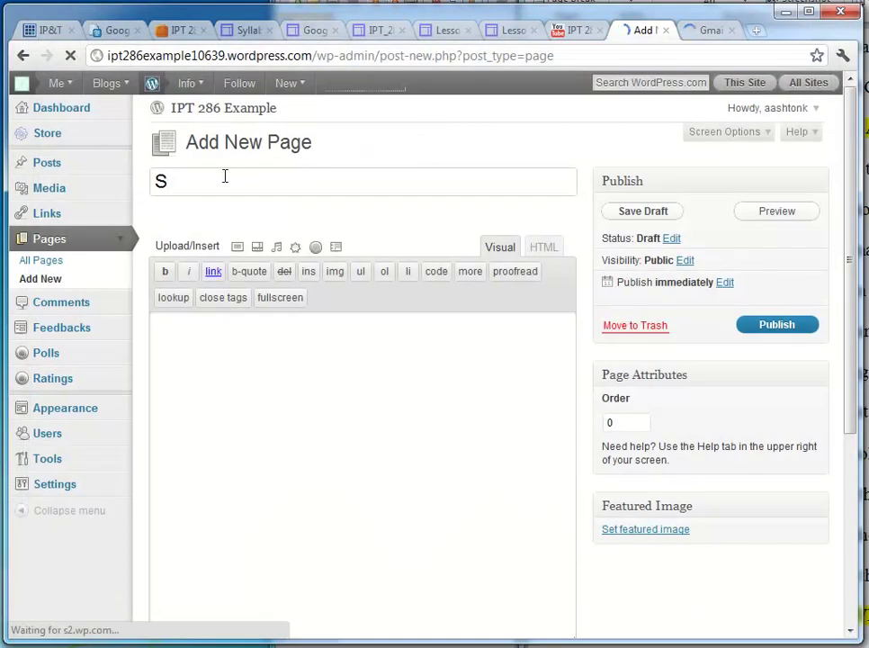
text(ylla)
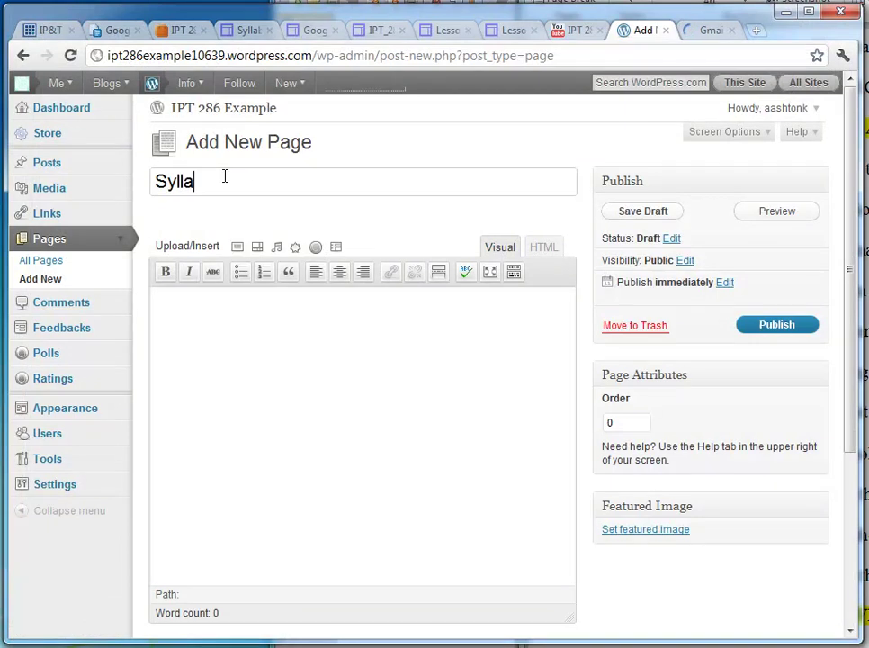
text(bus)
key(Tab)
text(We wi)
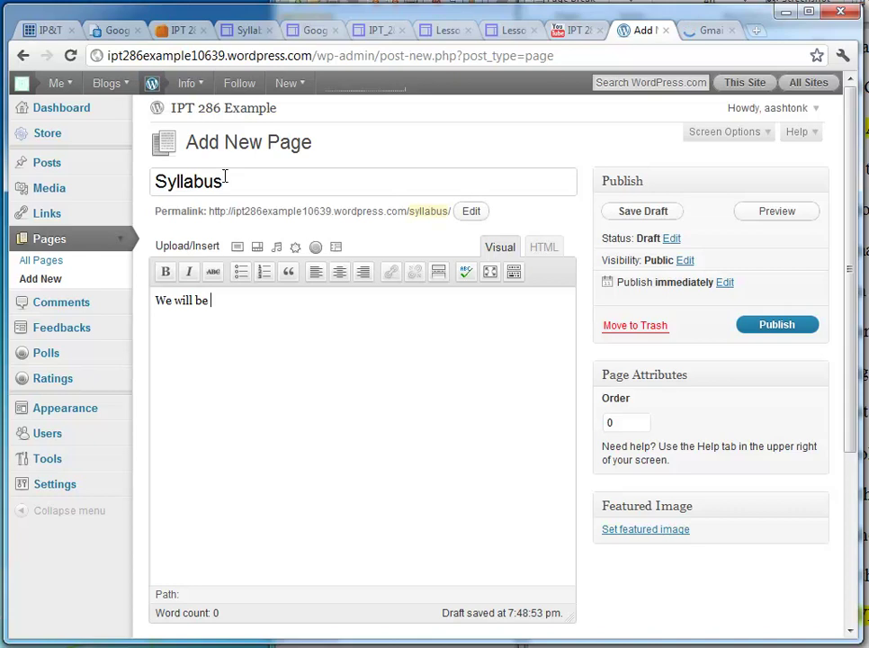
text(ll be doing ... in this class.)
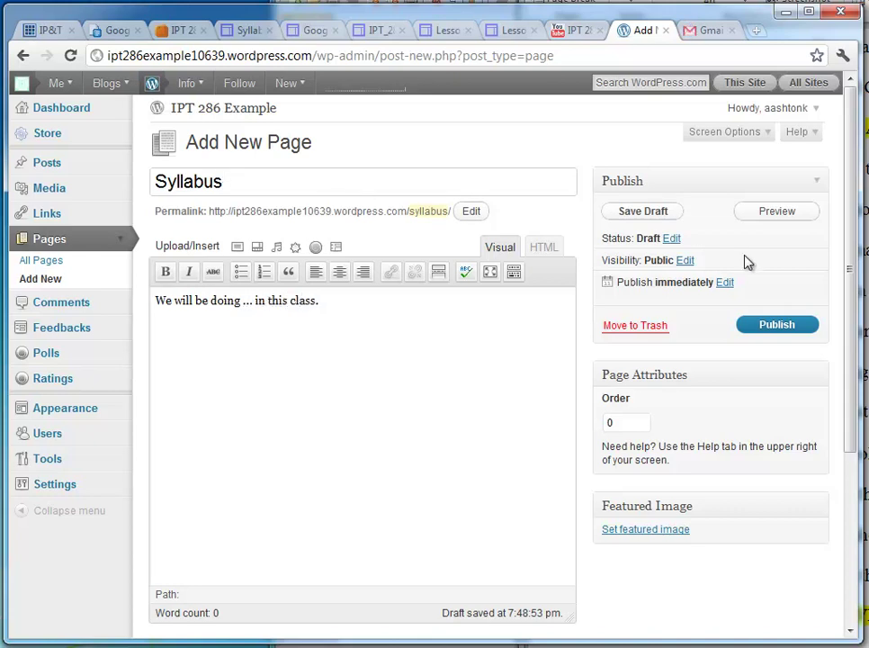
click(776, 325)
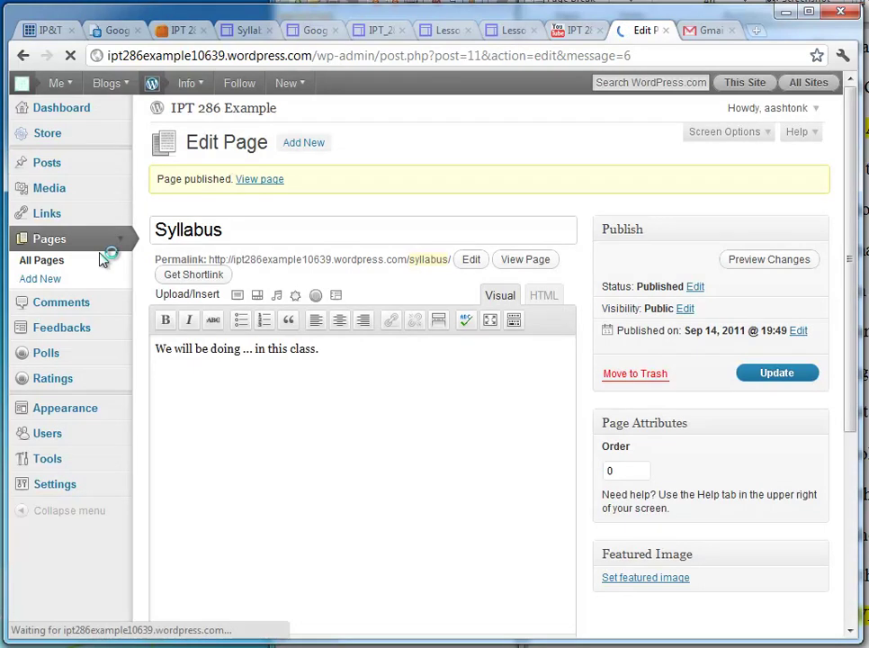
Create and publish a page titled "Lessons" with no parent and the text "For each lesson do the following" above a line of "...."
click(53, 280)
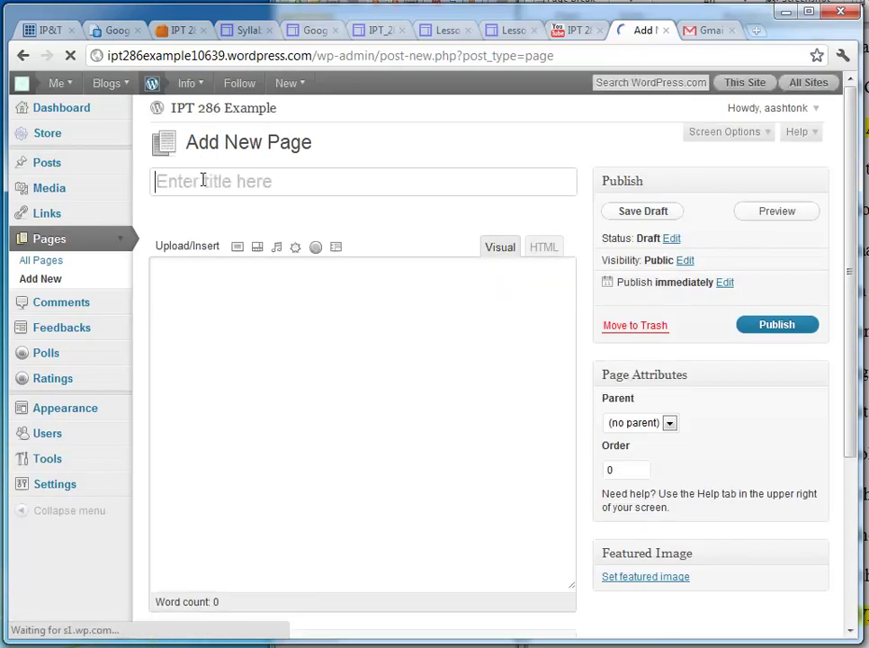
text(Lessons)
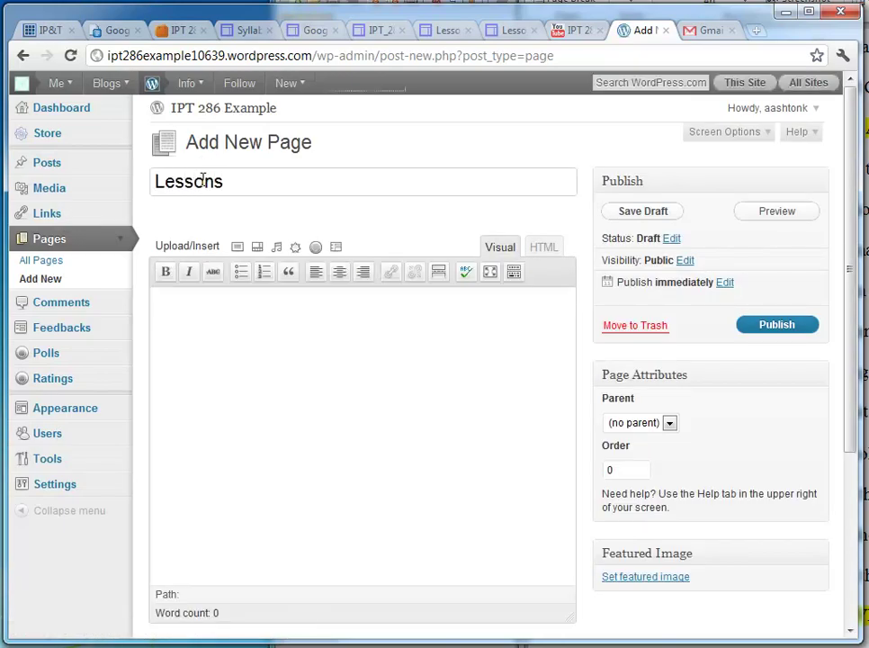
click(229, 310)
text(For each lesson do the following)
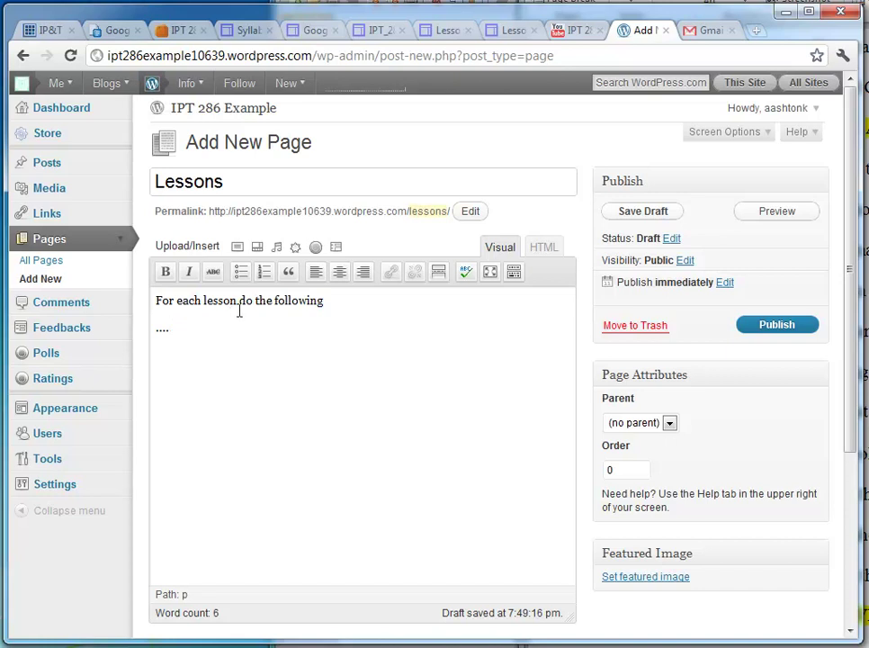
click(670, 423)
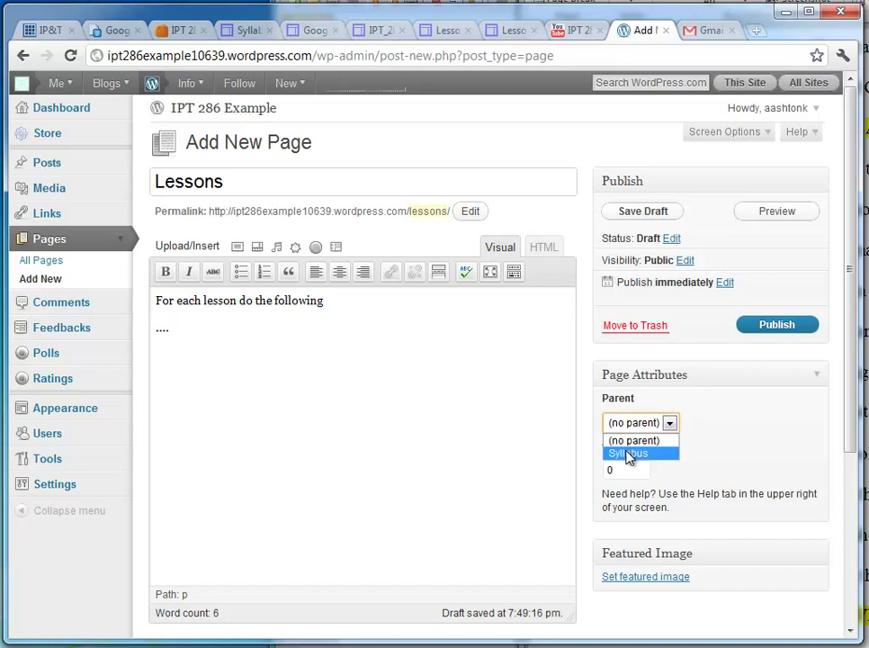
click(656, 400)
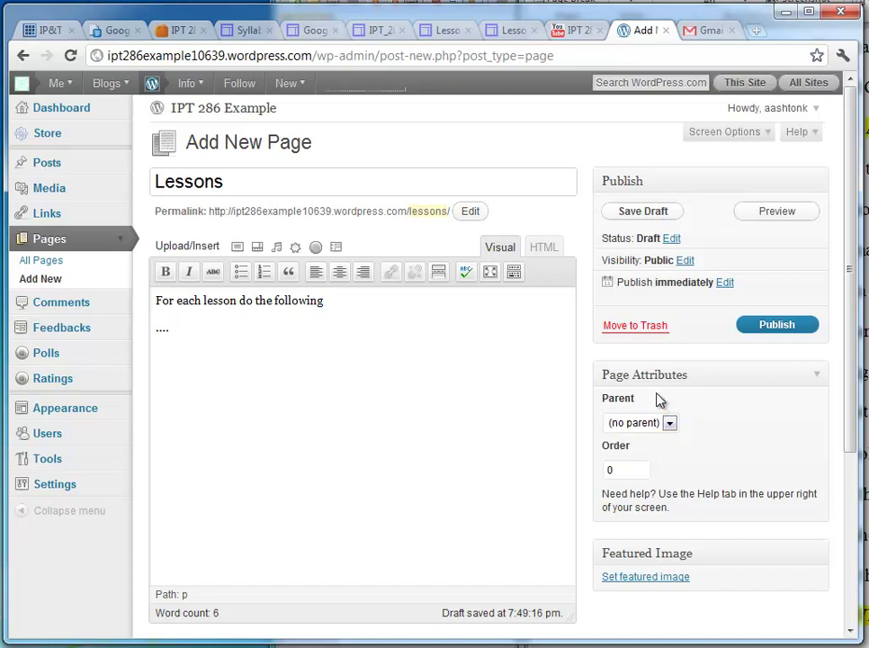
click(746, 322)
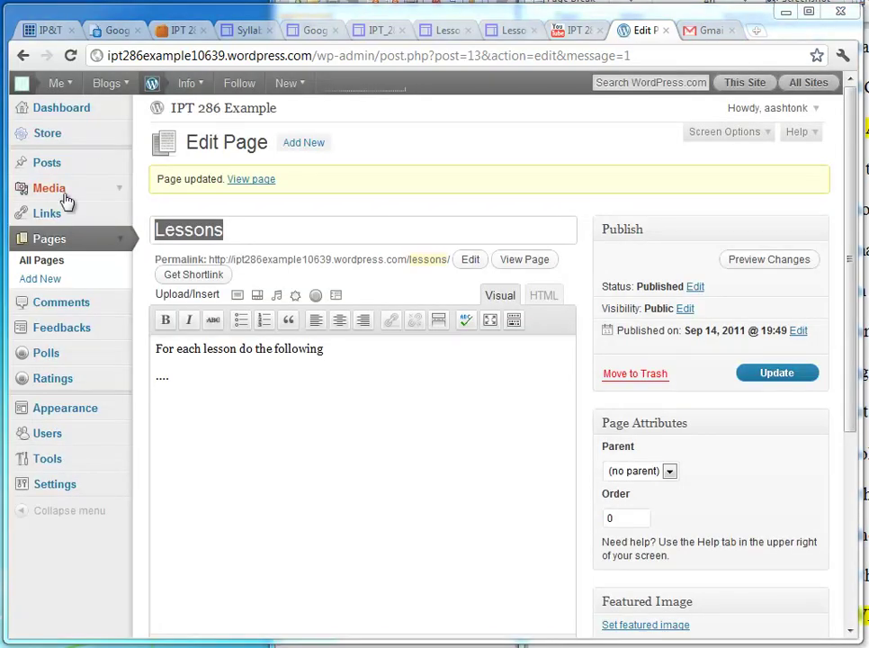
Create and publish a page titled "Lesson 1" with the text "Do the following..." and Lessons as its parent
click(52, 280)
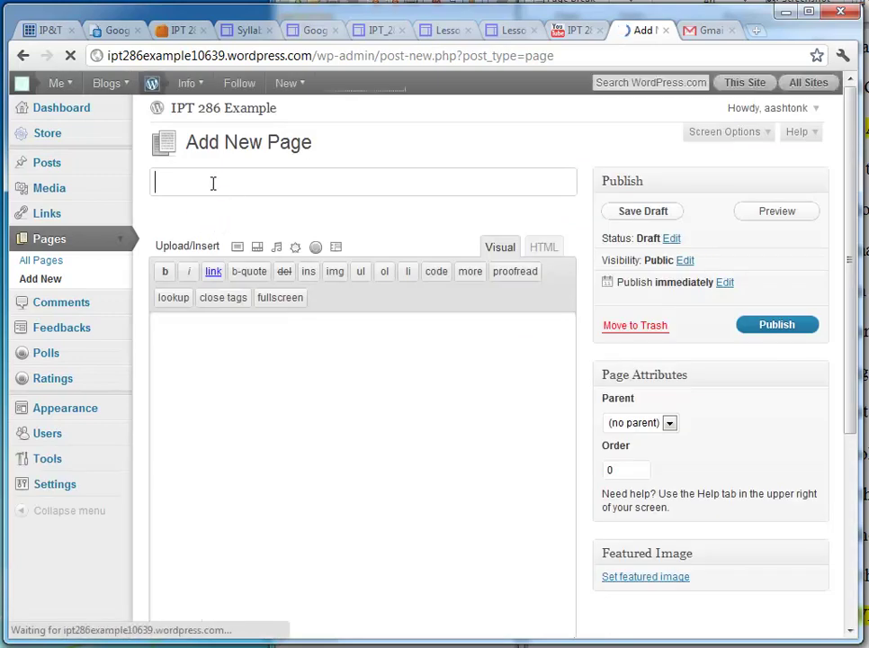
text(Lesson 1)
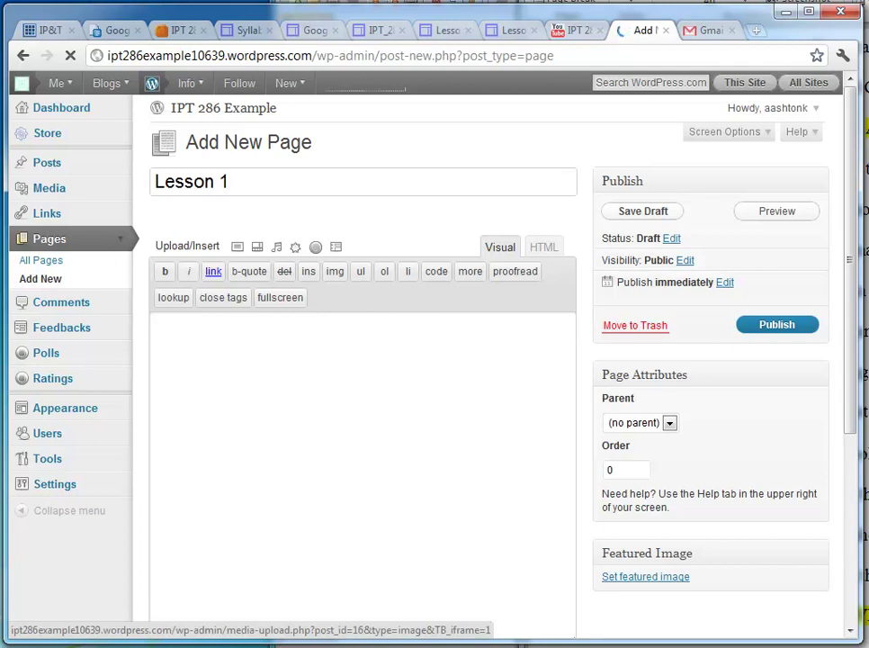
text(Do the following...)
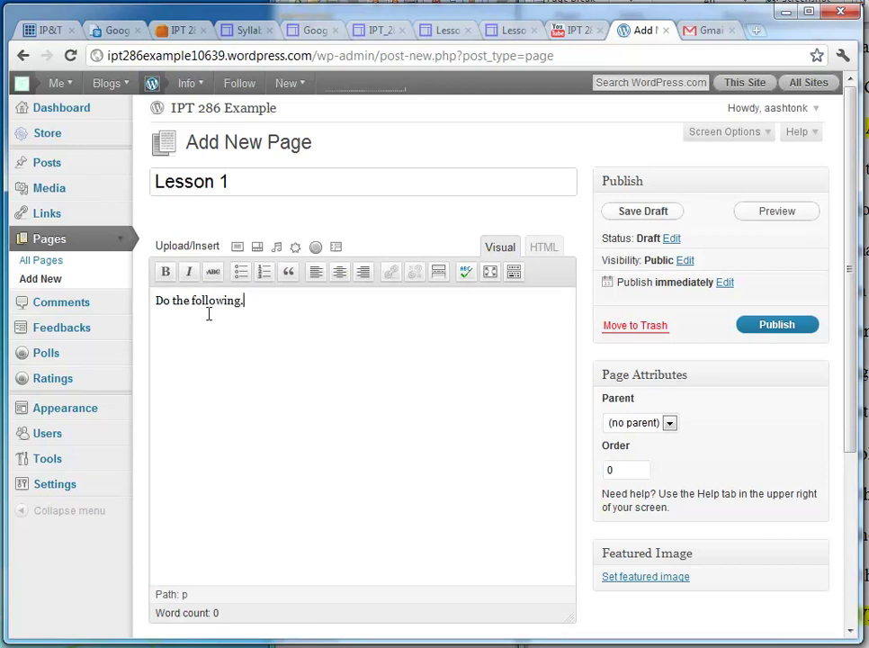
click(666, 422)
click(646, 455)
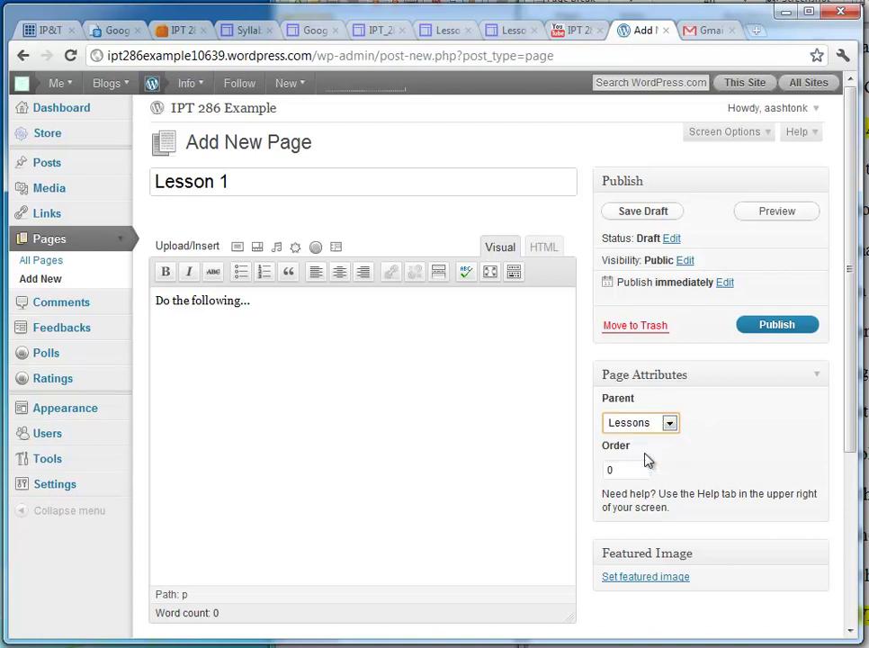
click(775, 325)
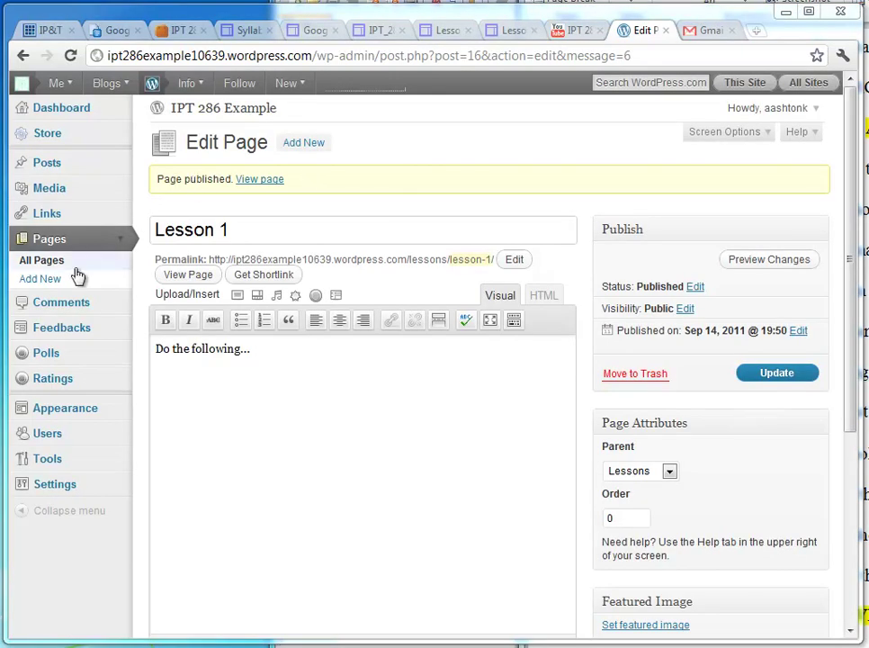
Create and publish a page titled "Lesson 2" with the text "Content of lesson ..." and Lessons as its parent
click(39, 279)
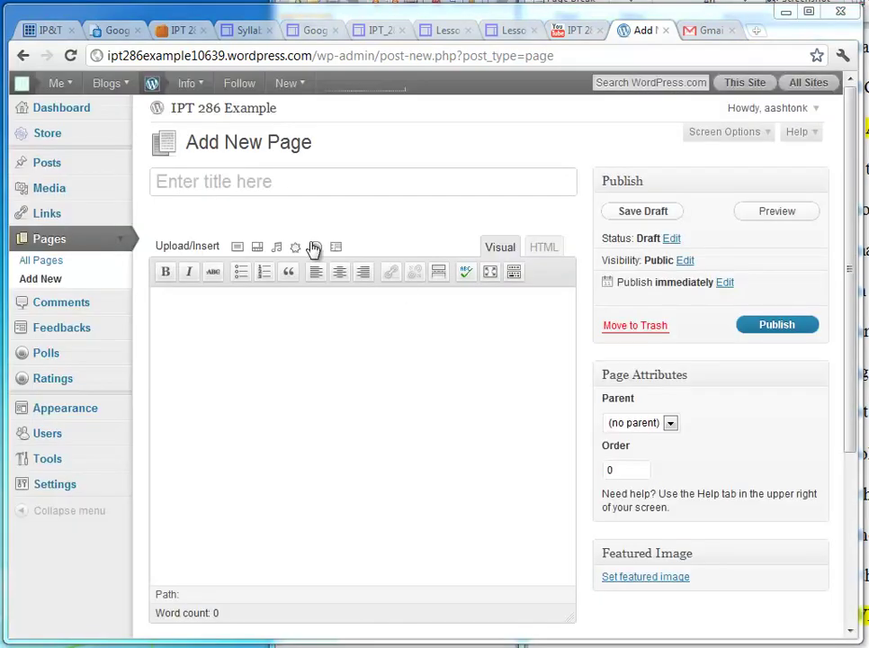
click(254, 185)
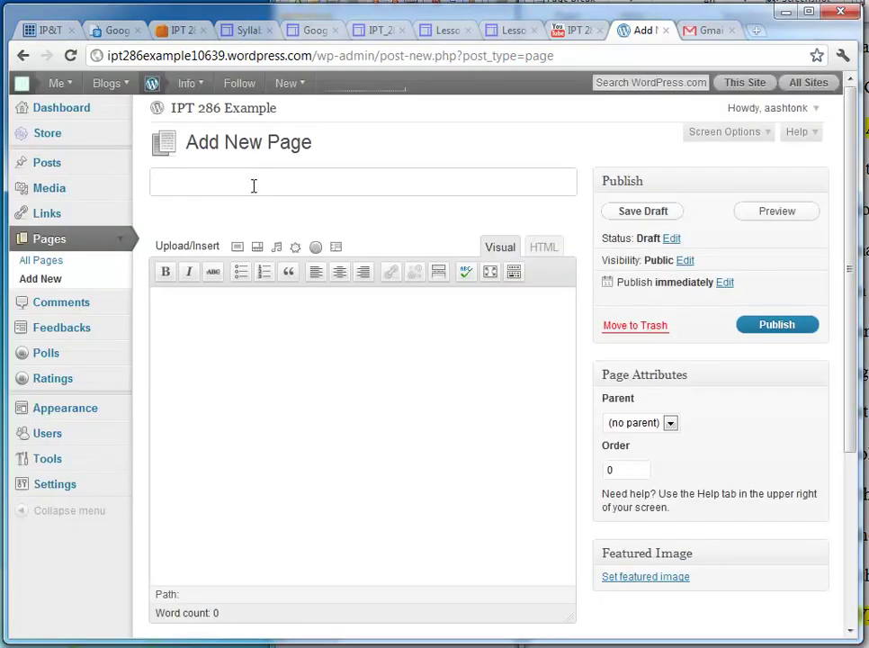
text(Lesson 2)
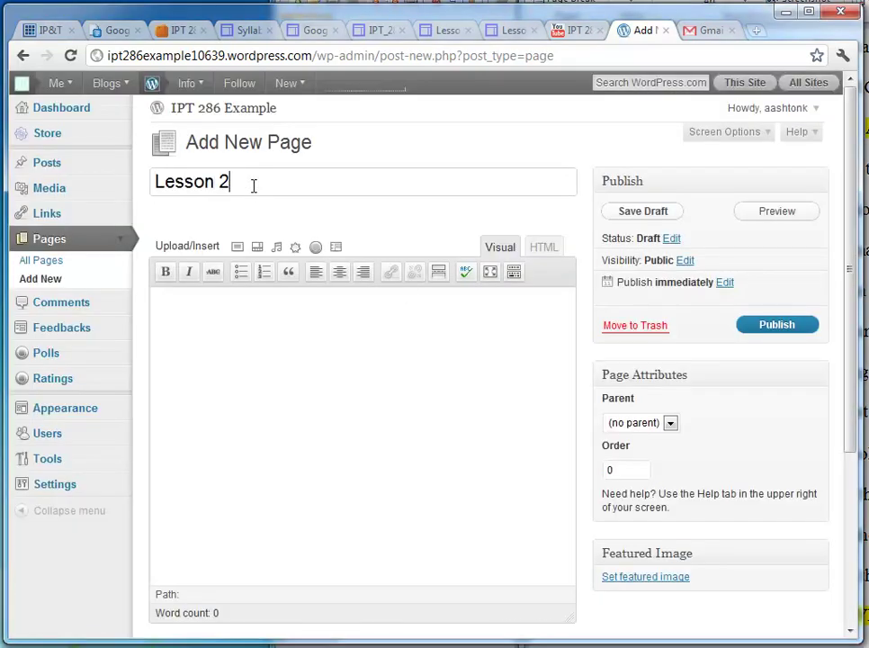
key(Tab)
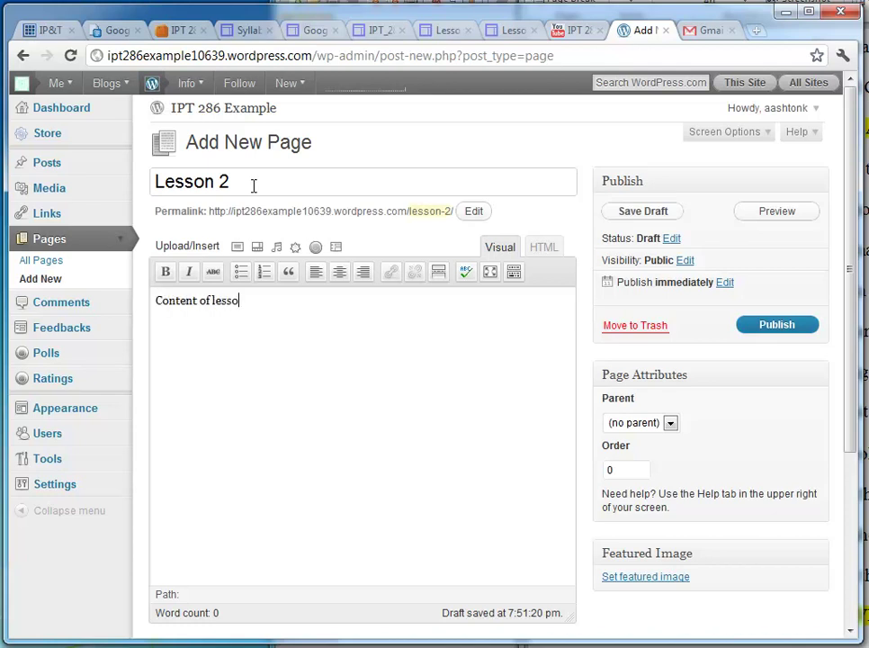
text(Content of lesson ...)
click(669, 422)
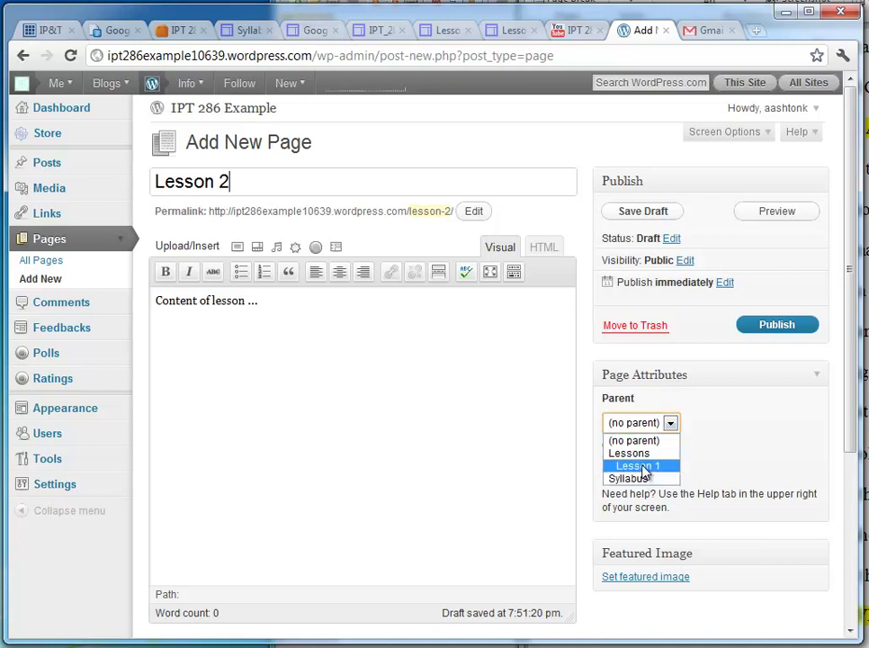
click(641, 453)
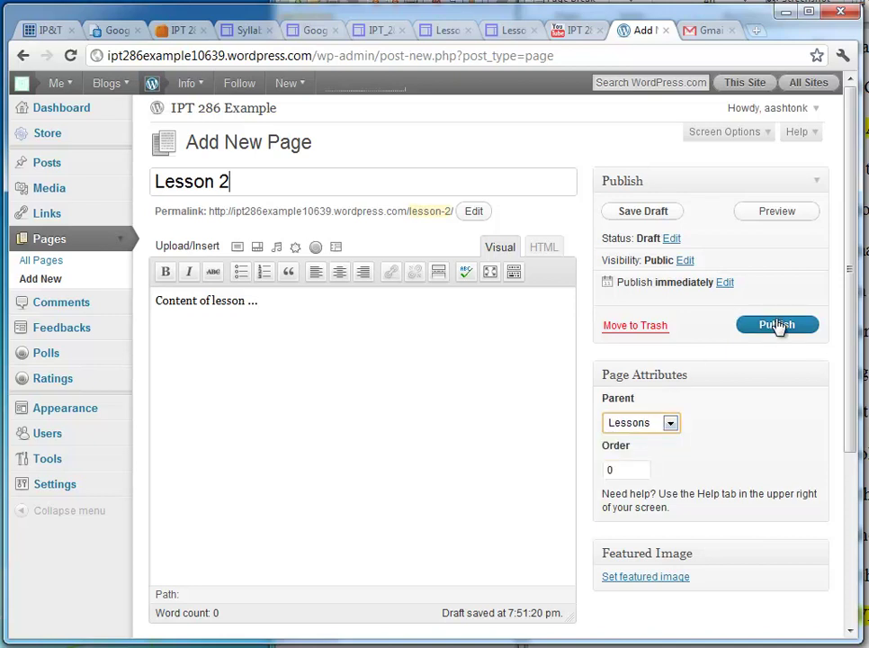
click(777, 326)
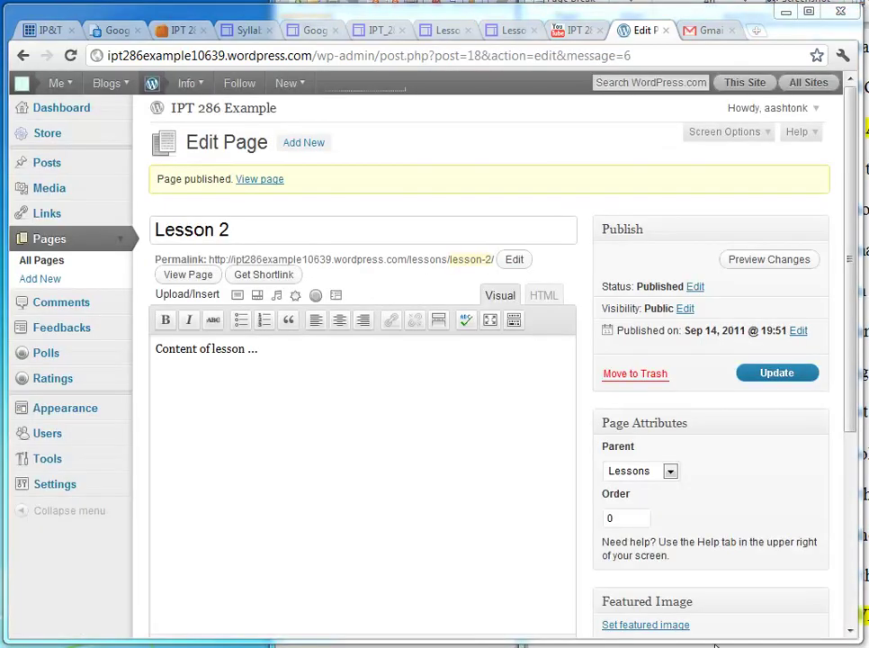
Create and publish a page titled "Lesson 3" with the text "Content of lesson..." and Lessons as its parent
click(29, 279)
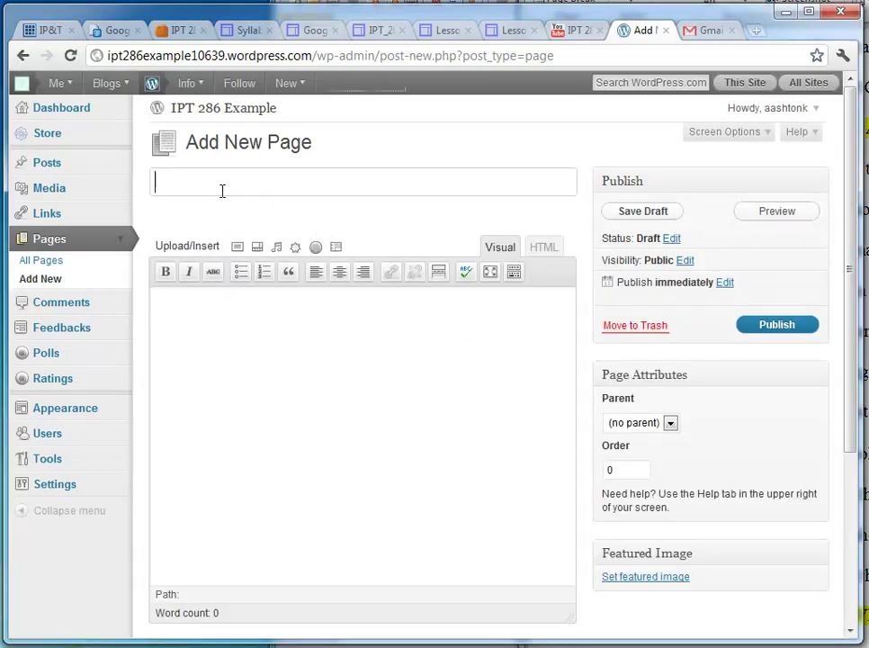
text(esson 3)
key(Tab)
text(Content of less)
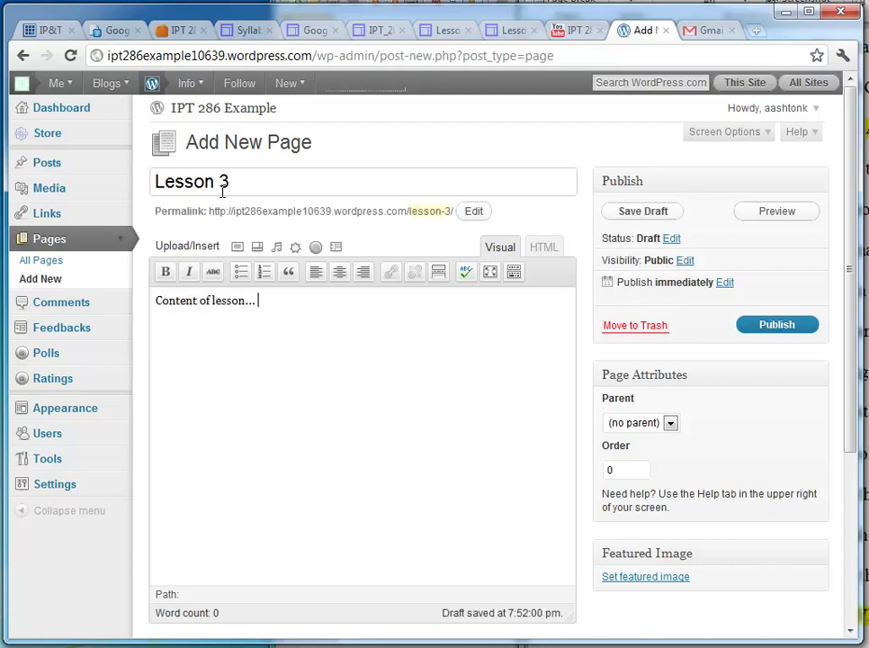
click(620, 424)
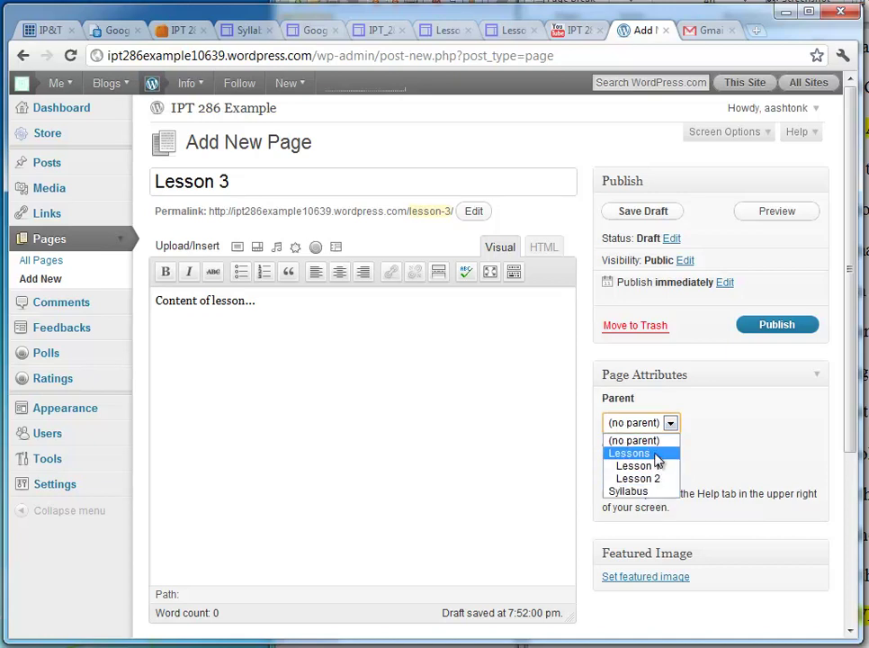
click(657, 454)
click(770, 330)
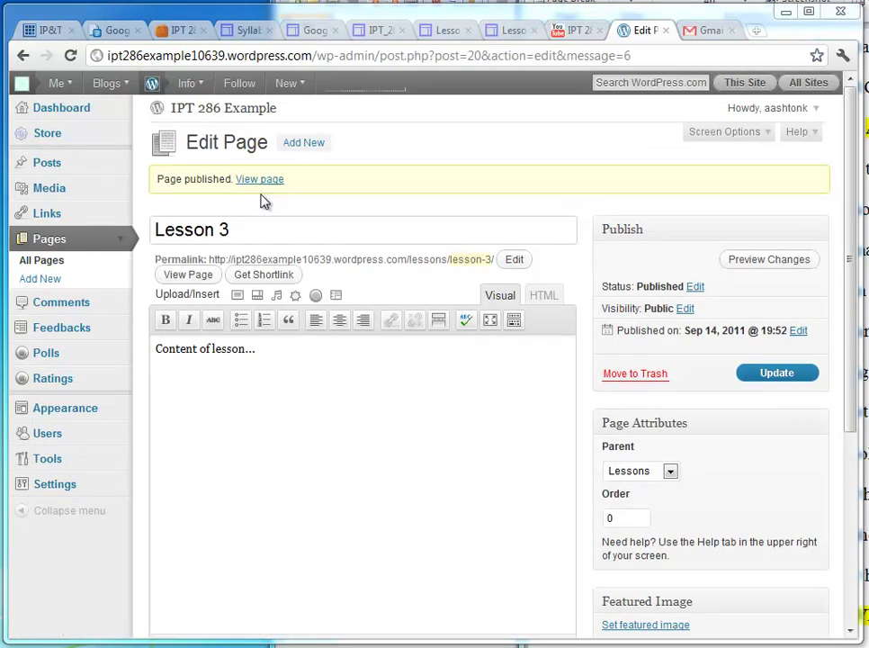
View the published site, examining the Lessons page with its submenu and the dated posts on the home page
click(266, 185)
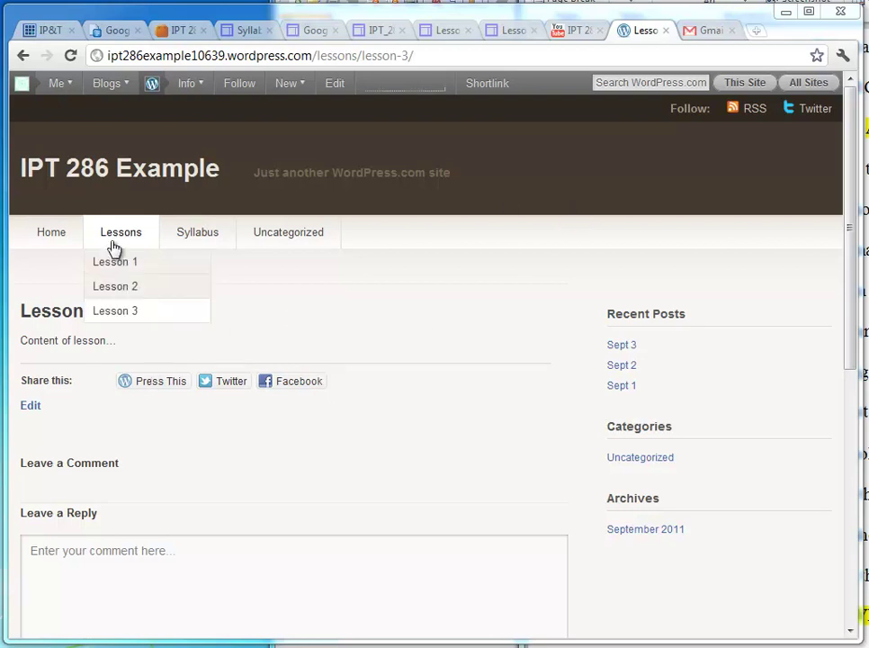
mouse_move(128, 233)
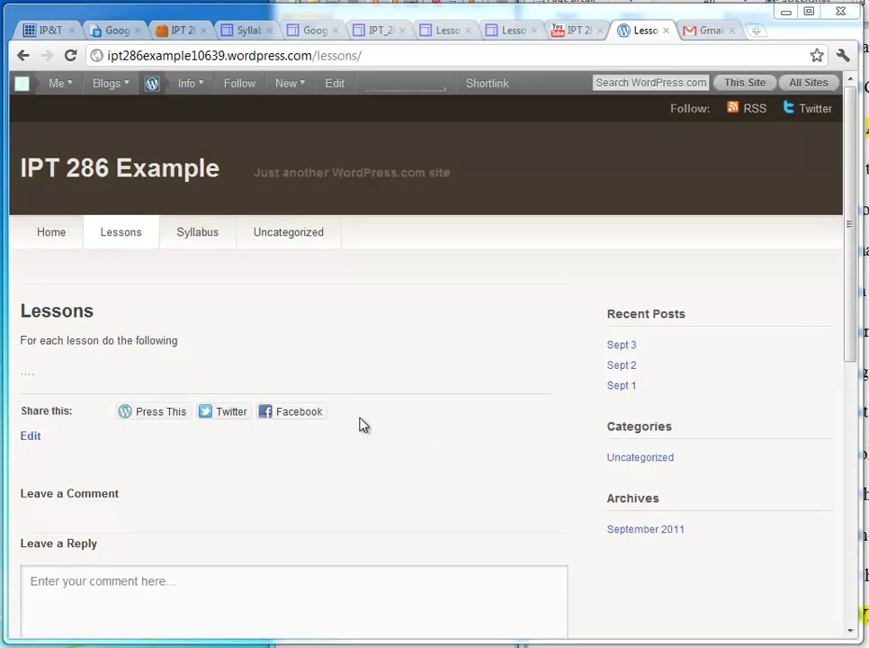
mouse_move(124, 247)
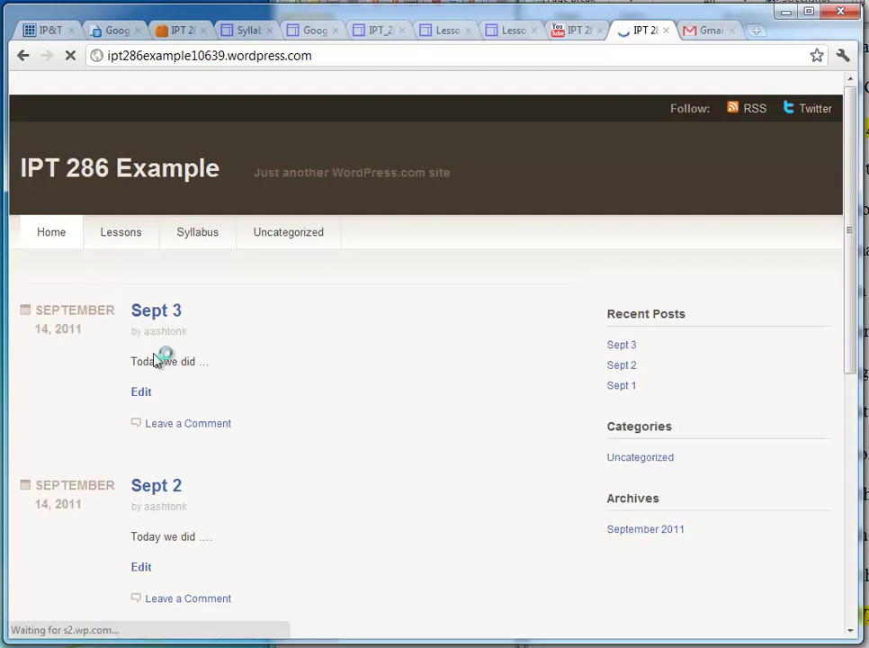
scroll(160, 356, down, 2)
scroll(157, 360, down, 2)
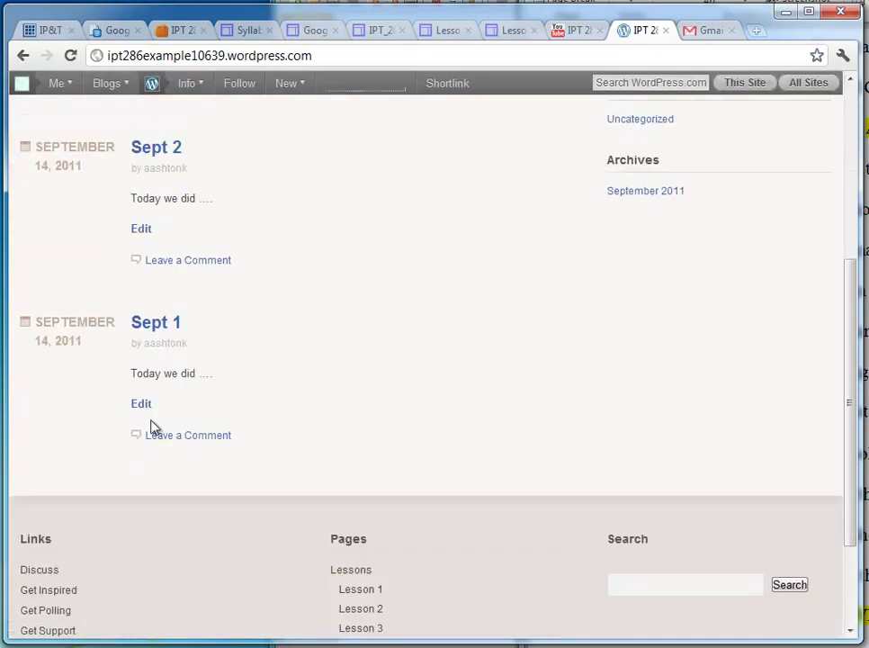
scroll(151, 427, up, 4)
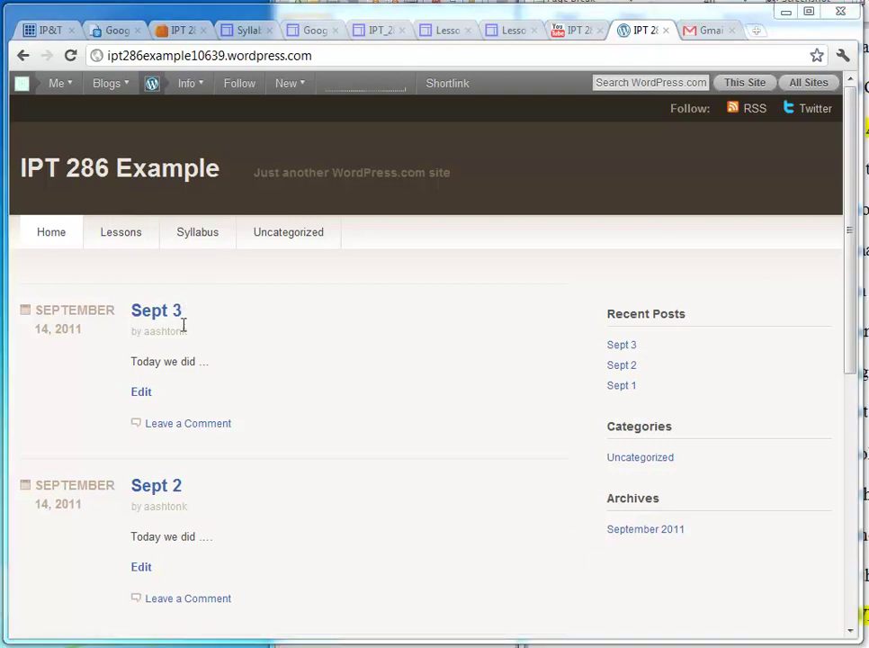
scroll(357, 352, down, 4)
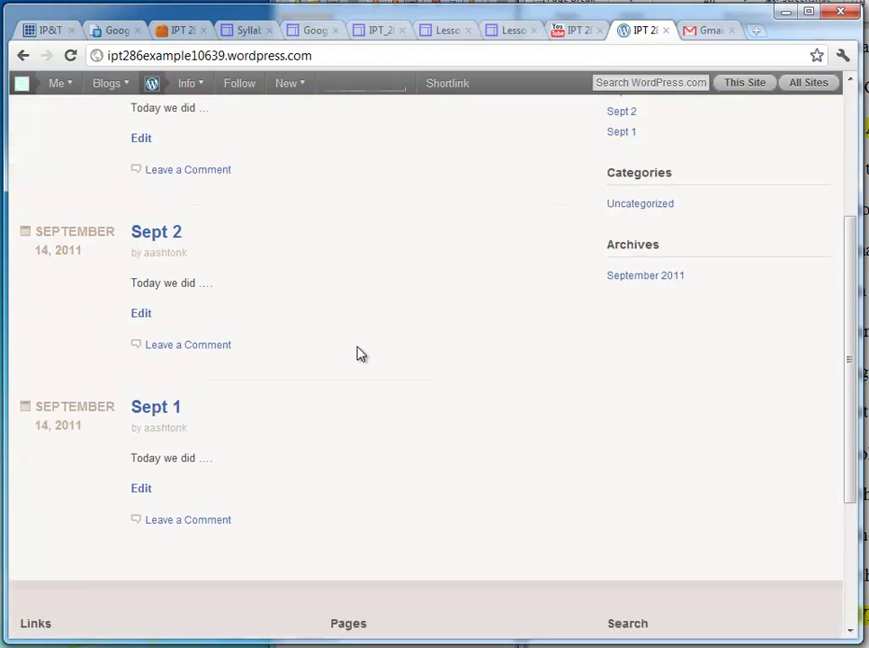
scroll(360, 353, up, 3)
scroll(357, 354, up, 1)
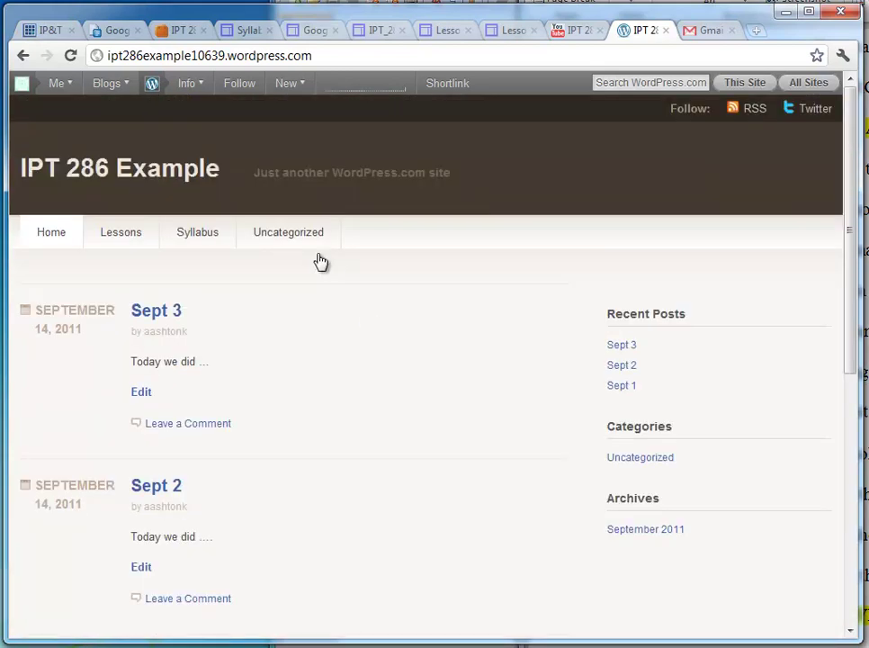
Switch to the Google Sites example, move its tab beside the WordPress one and expand its Class Blog and Lessons sections
click(381, 32)
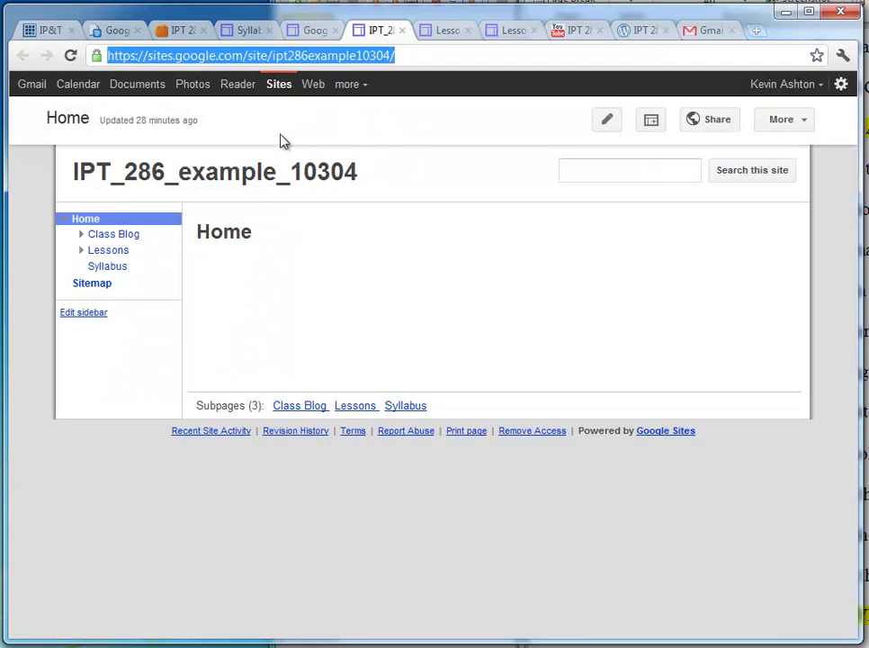
drag(369, 34, 646, 31)
click(81, 235)
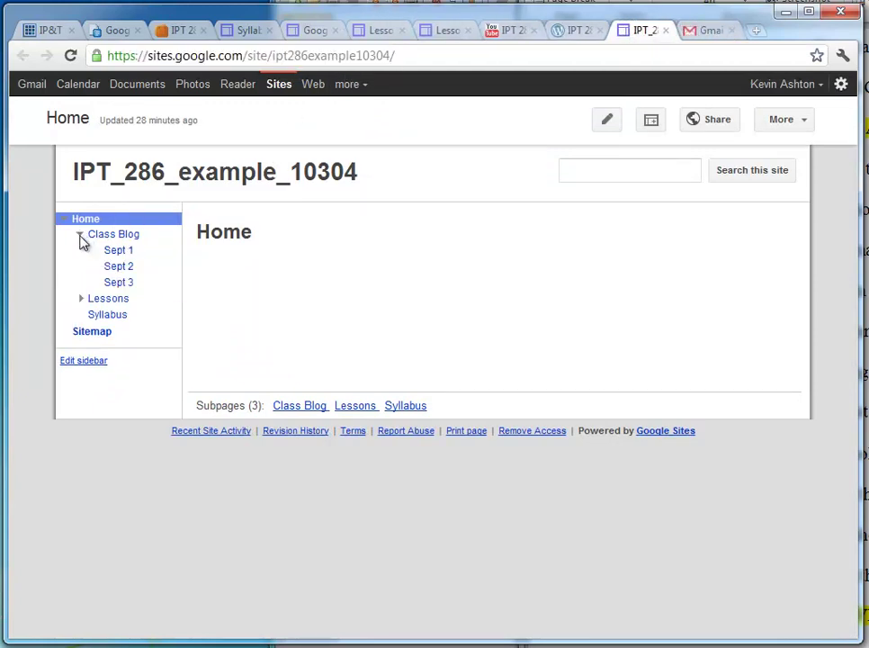
click(80, 298)
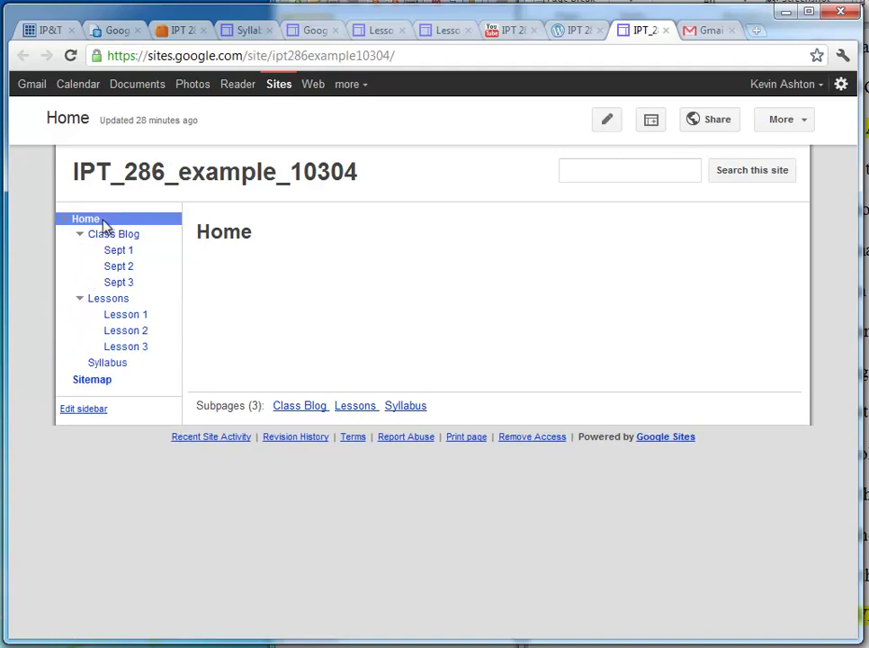
Return to the WordPress site and review its home page posts and page navigation for comparison with the Google site
click(577, 32)
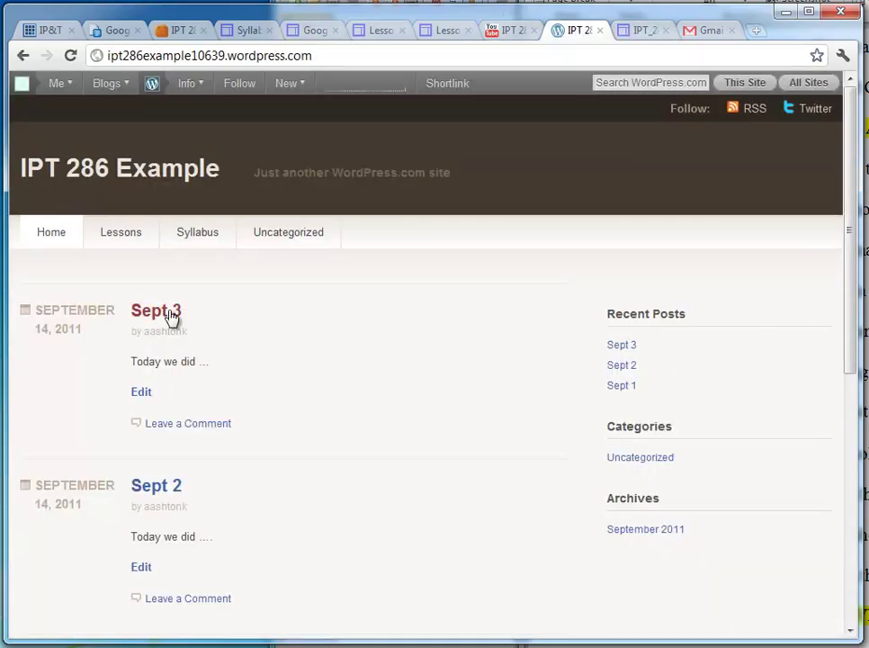
scroll(180, 382, down, 5)
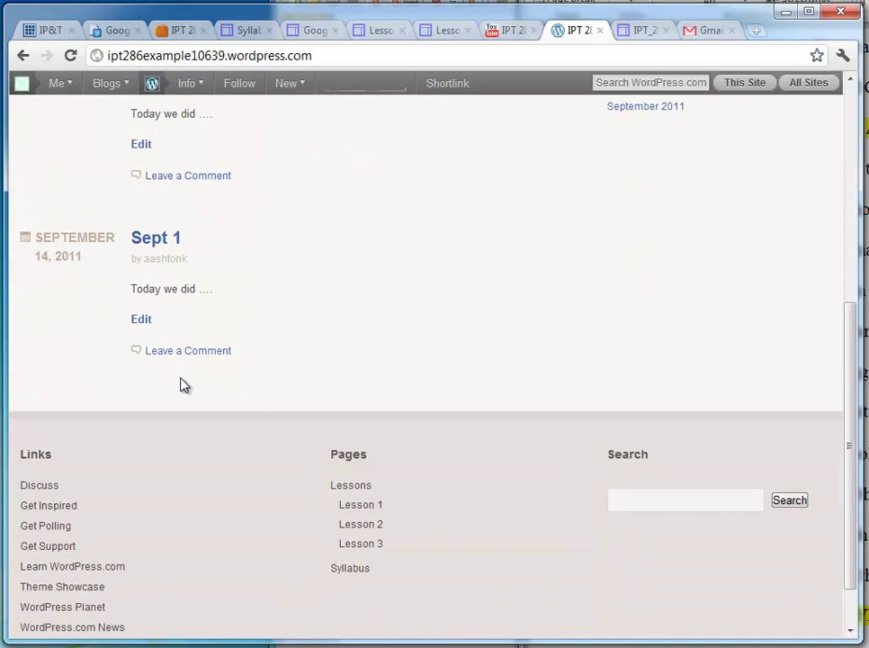
scroll(180, 382, up, 3)
scroll(180, 382, up, 1)
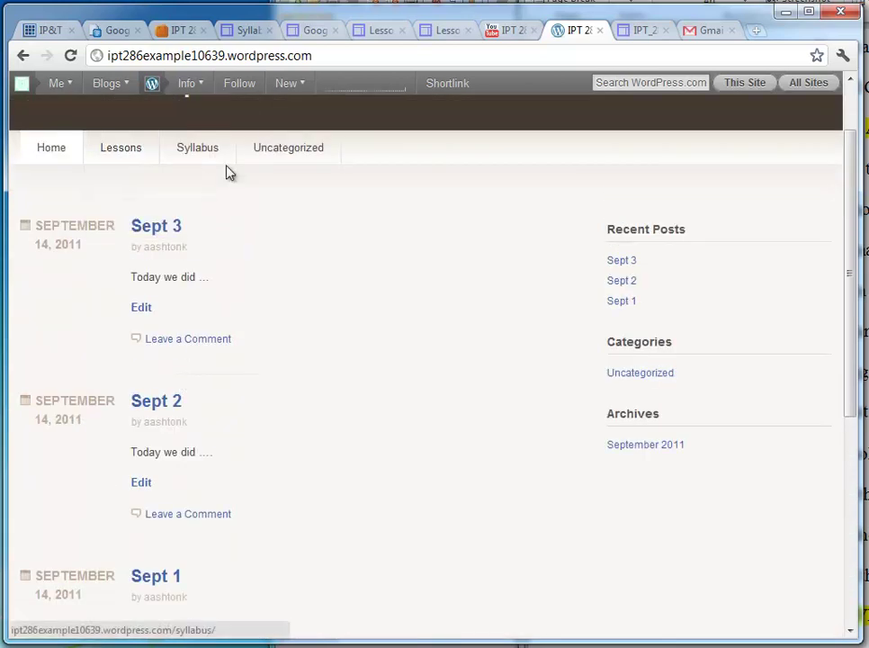
mouse_move(101, 155)
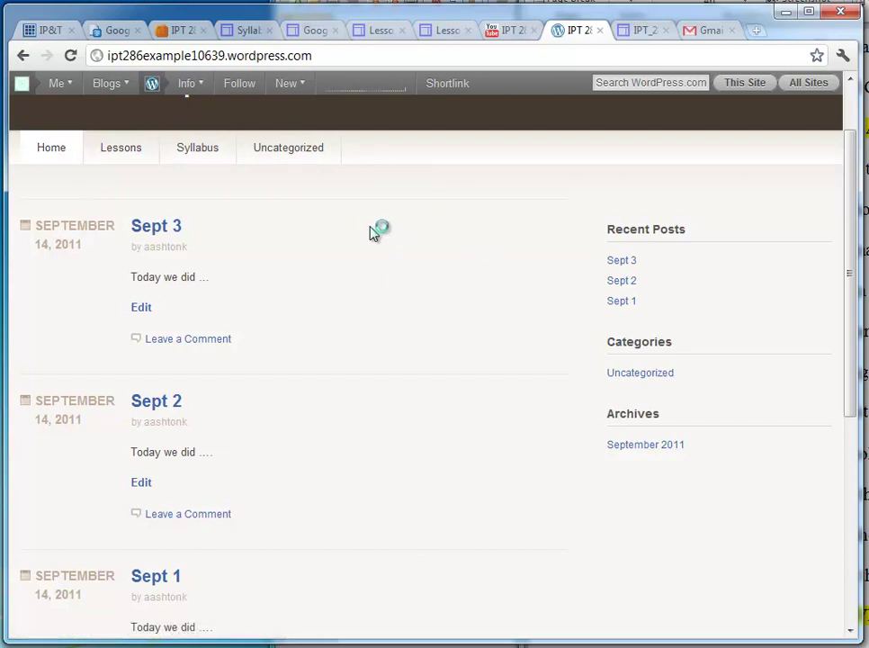
Switch back to the Google Sites example and collapse and re-expand the Class Blog and Lessons sections of its navigation
click(641, 32)
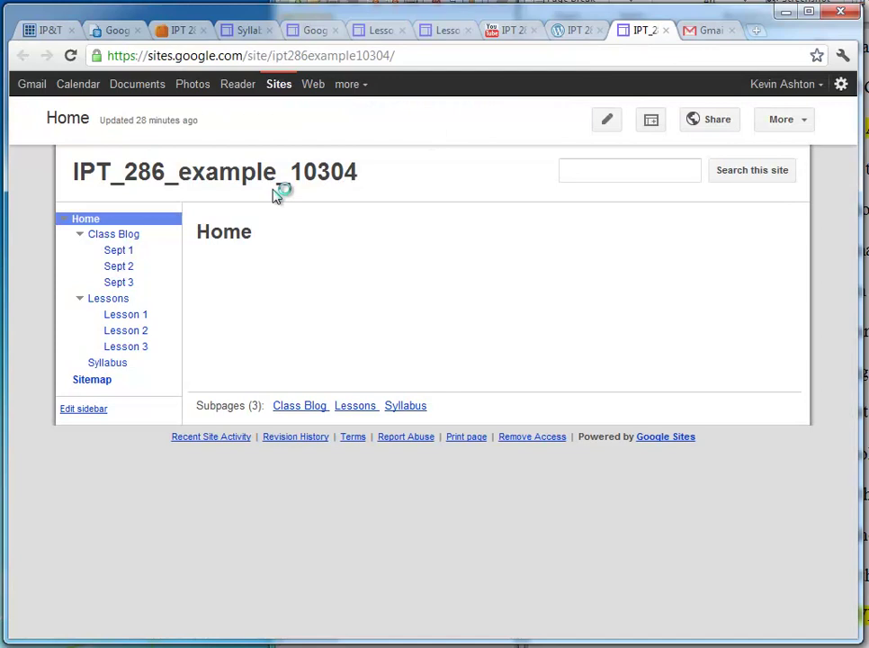
click(80, 236)
click(80, 250)
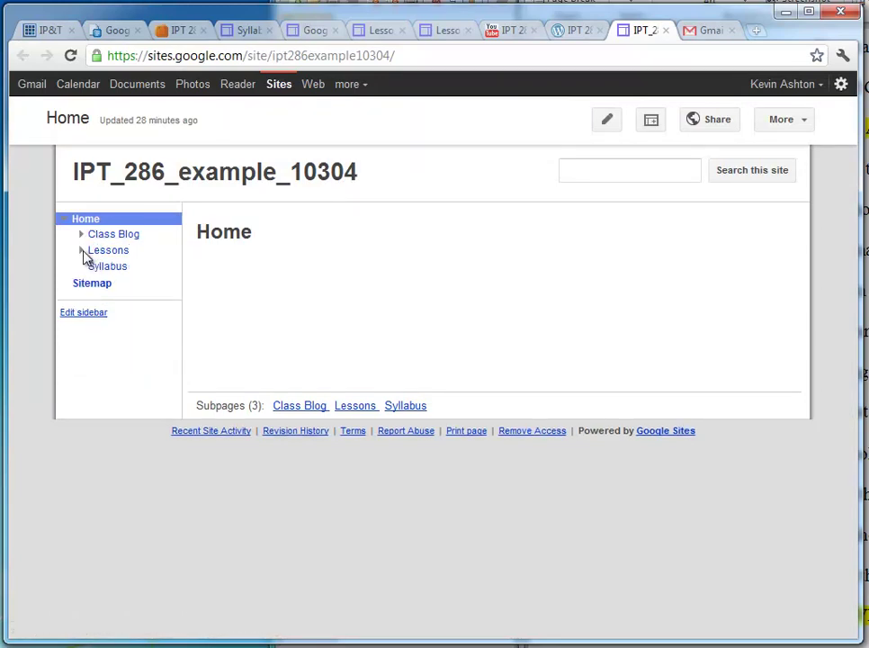
click(80, 251)
click(80, 234)
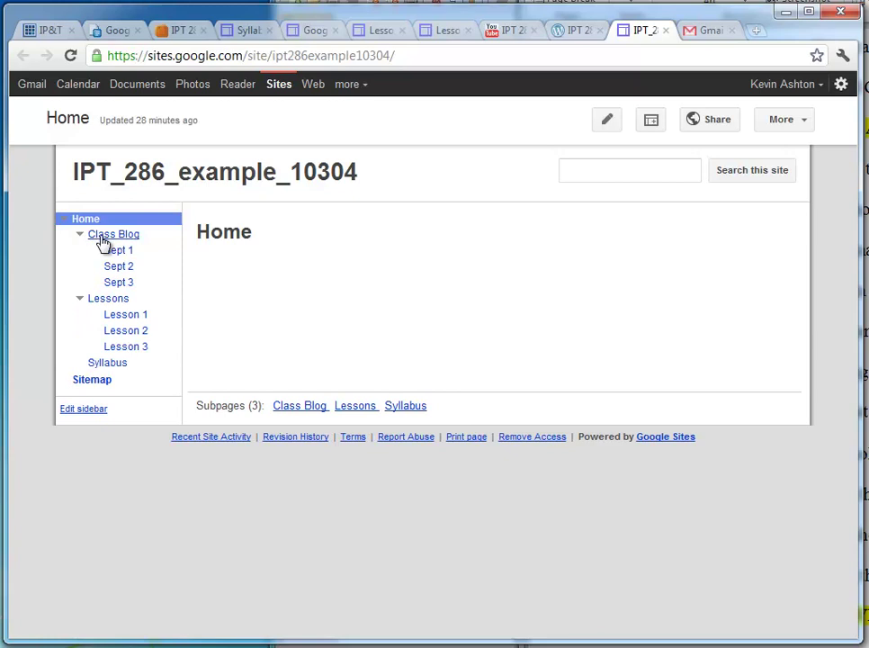